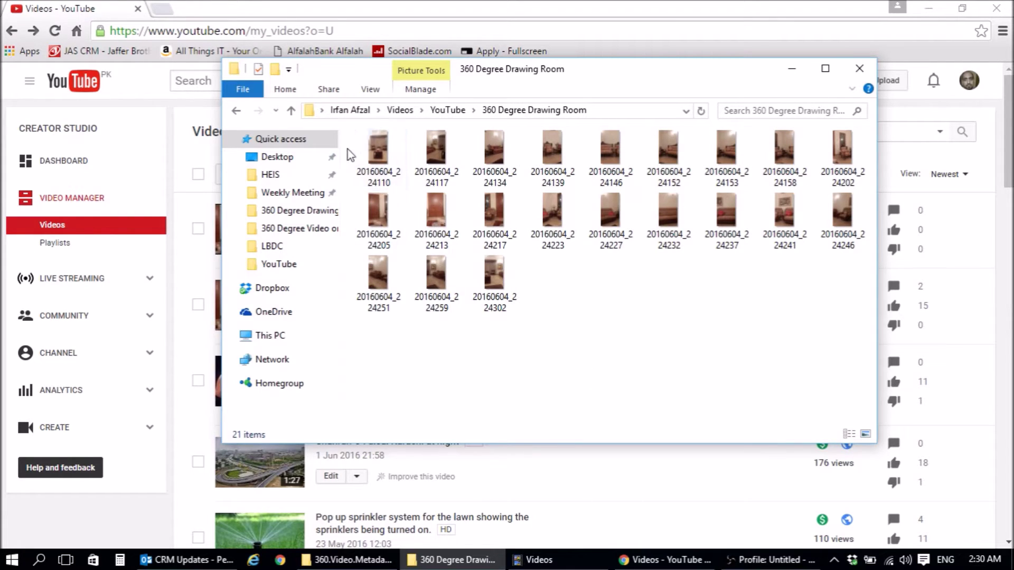
double_click(381, 158)
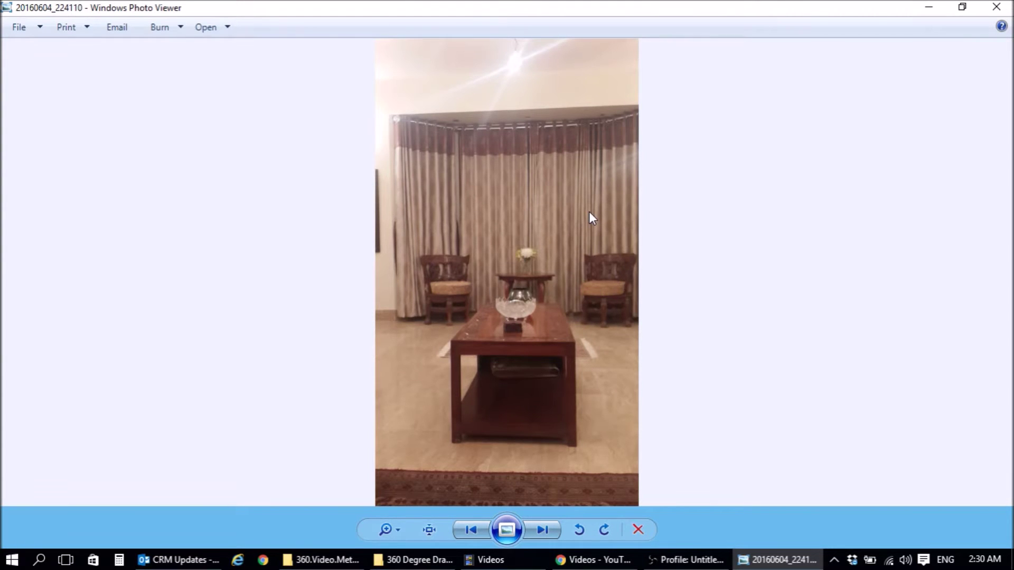
key(Right)
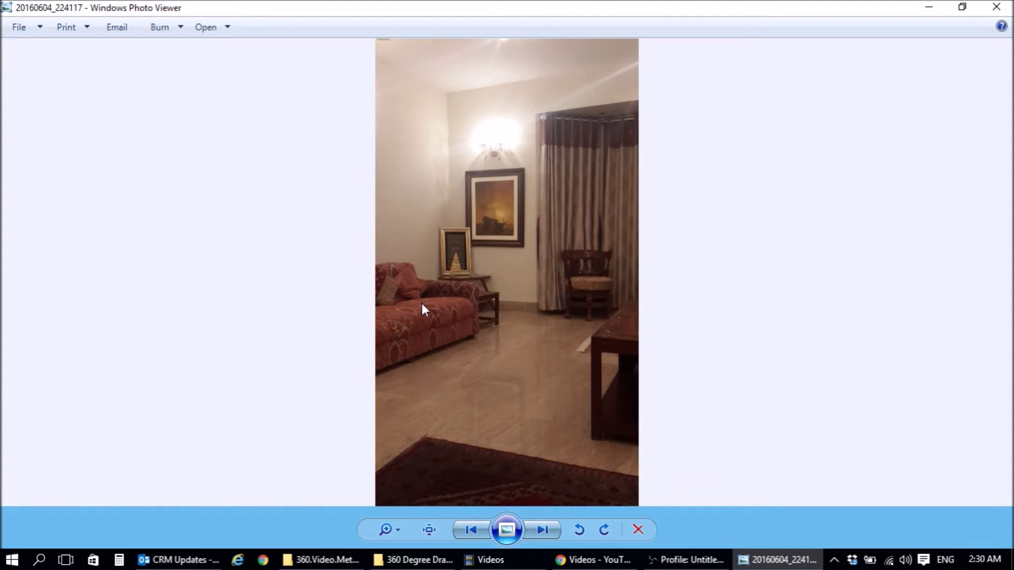
key(Right)
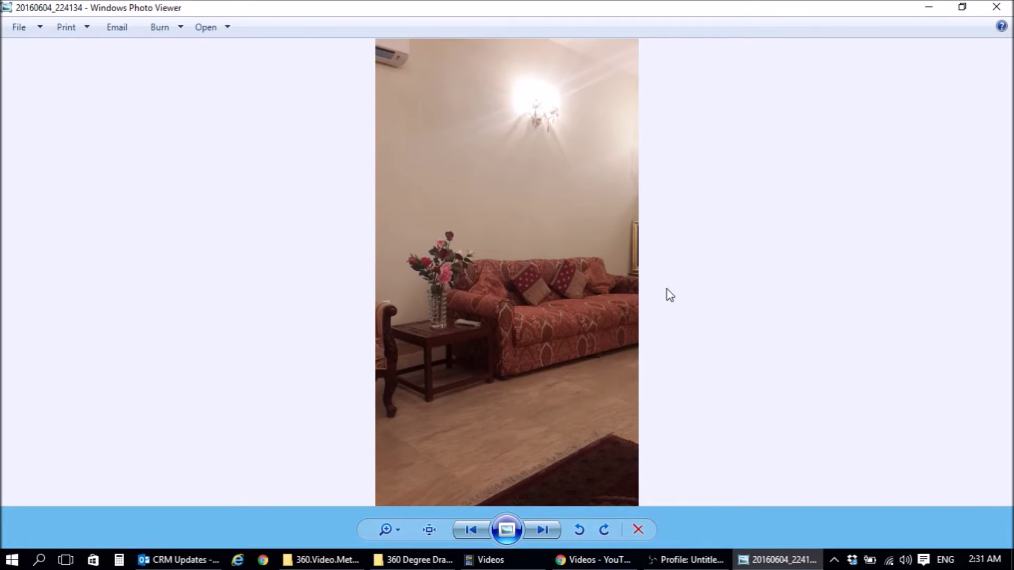
key(Right)
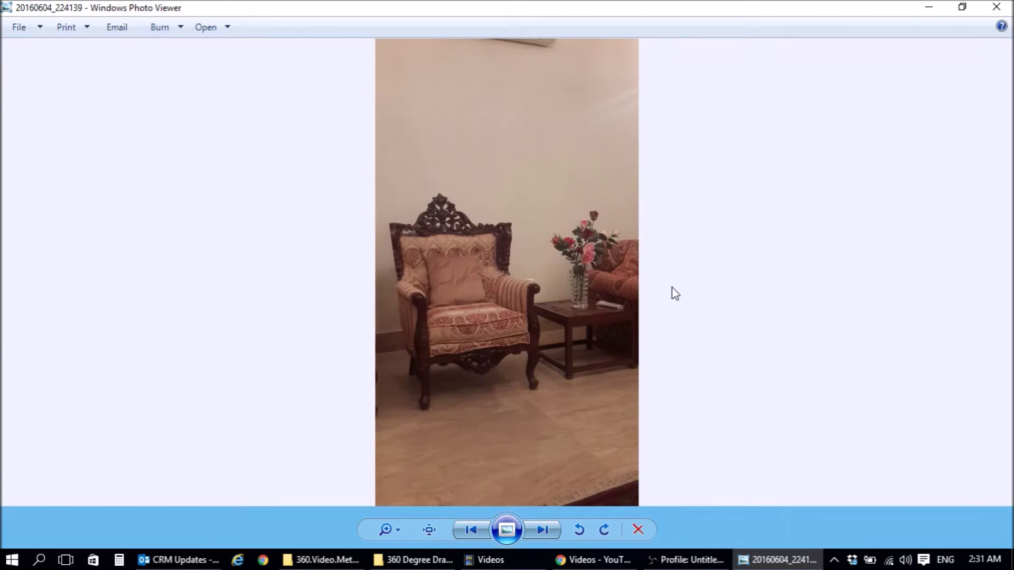
key(Right)
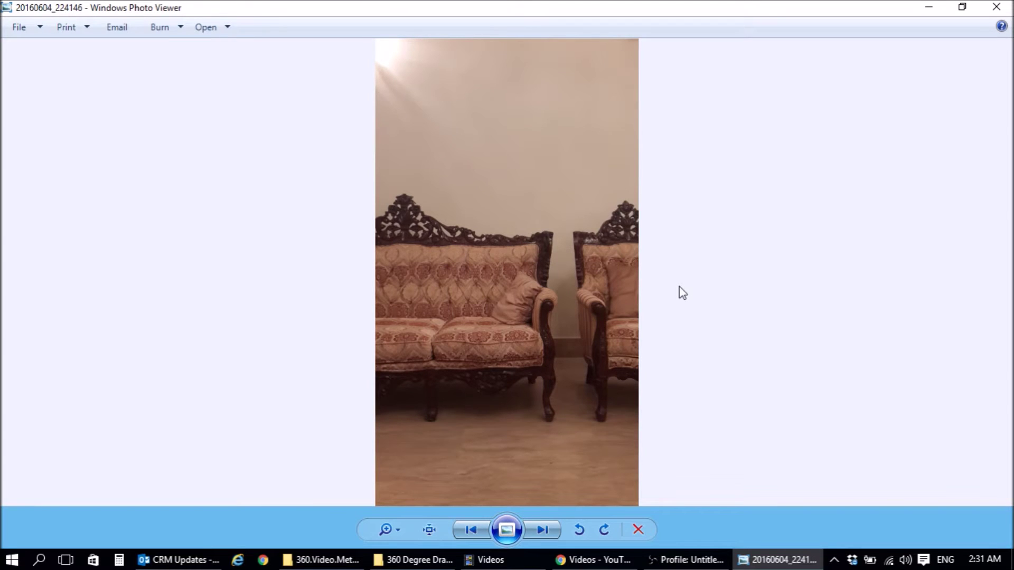
key(Right)
key(Right)
key(Right)
key(Right)
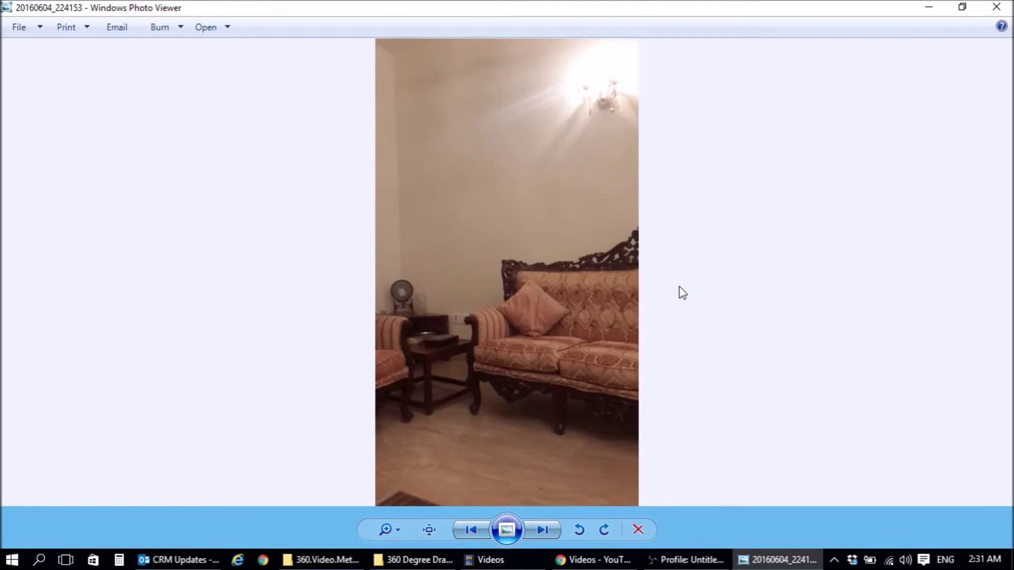
key(Right)
key(Right)
key(Right)
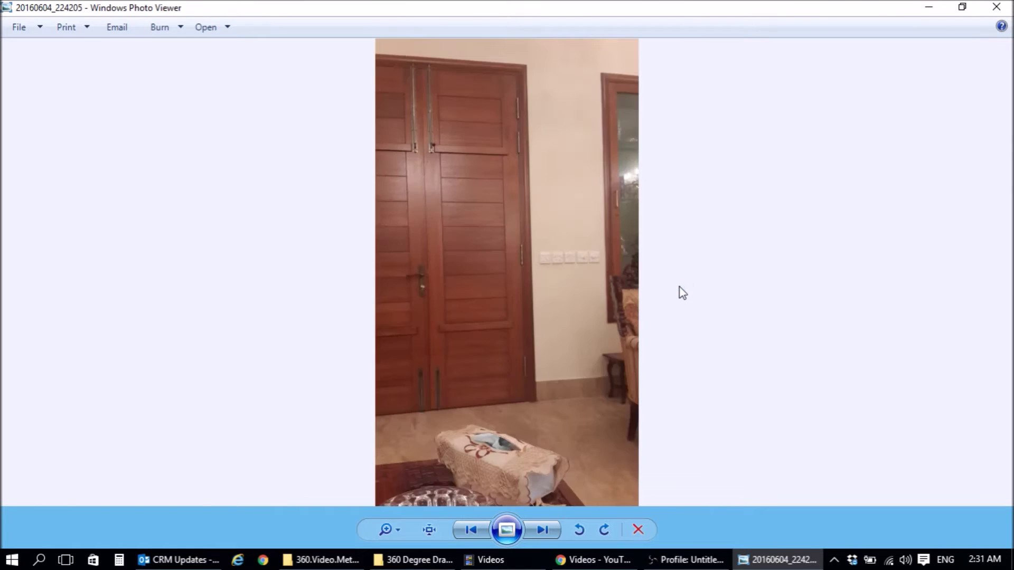
key(Right)
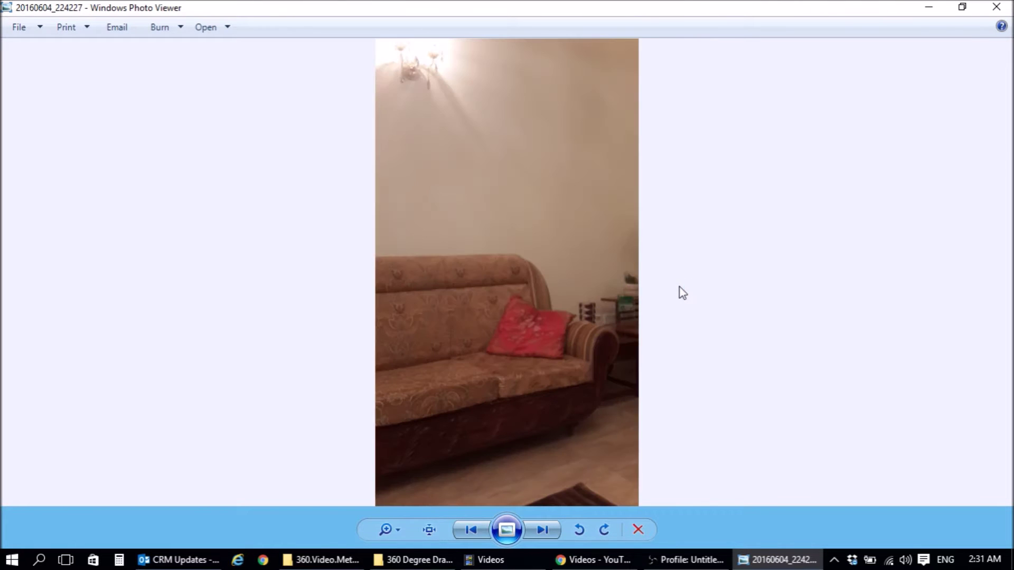
click(1009, 7)
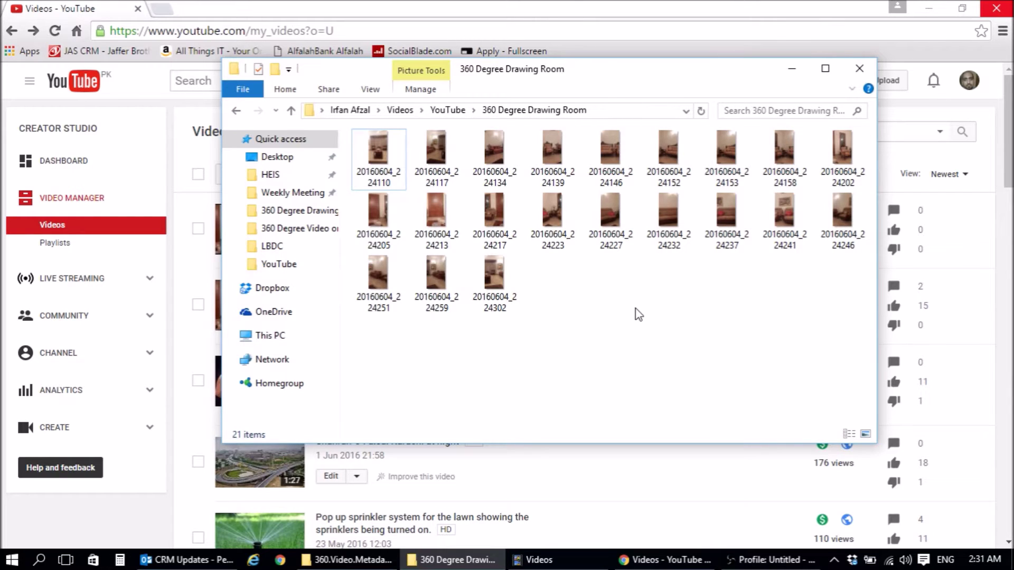
- Launch Image Composite Editor from the Start menu's app list and maximize its window
click(13, 559)
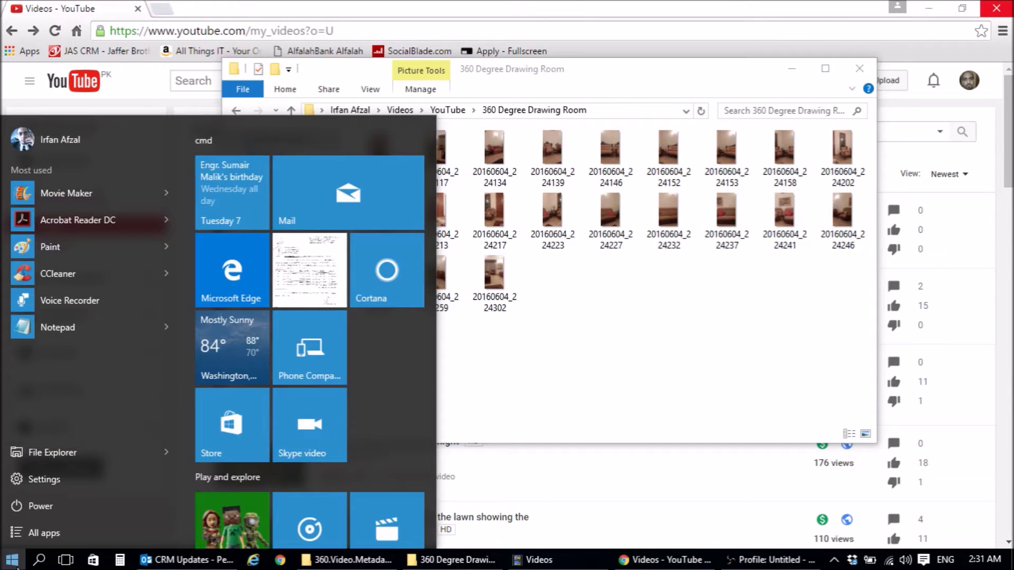
click(59, 531)
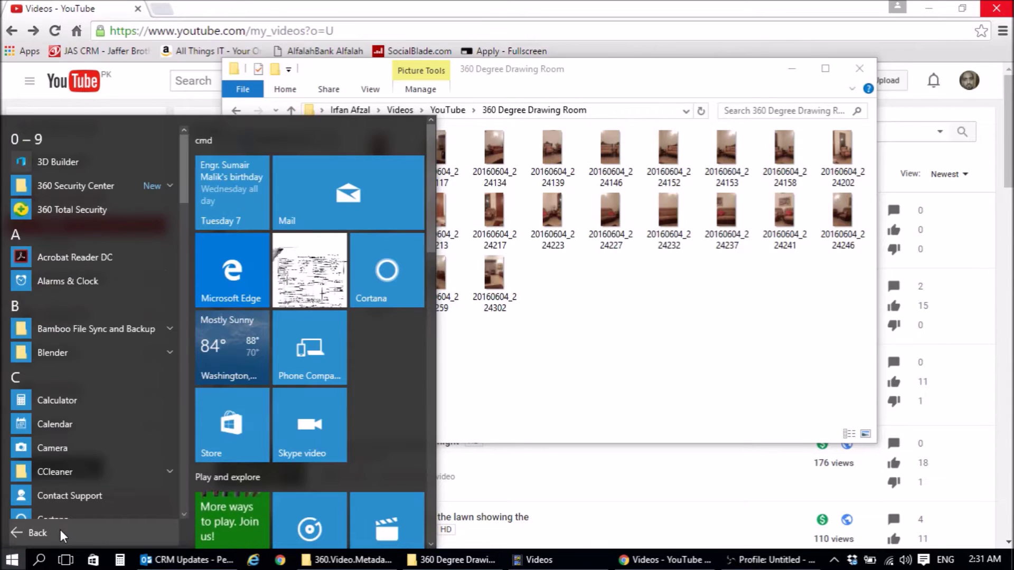
scroll(106, 404, down, 5)
scroll(107, 404, down, 1)
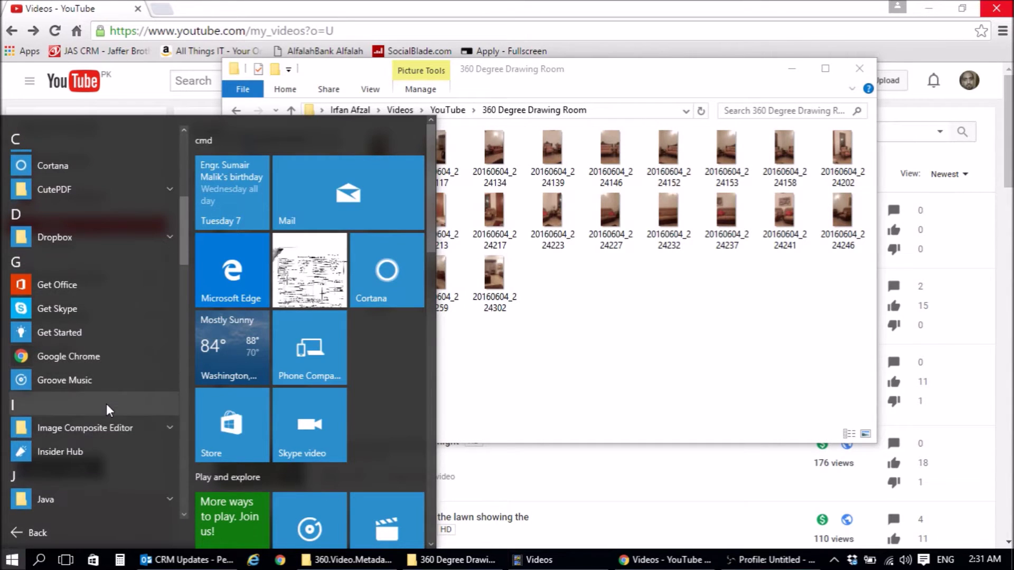
click(102, 425)
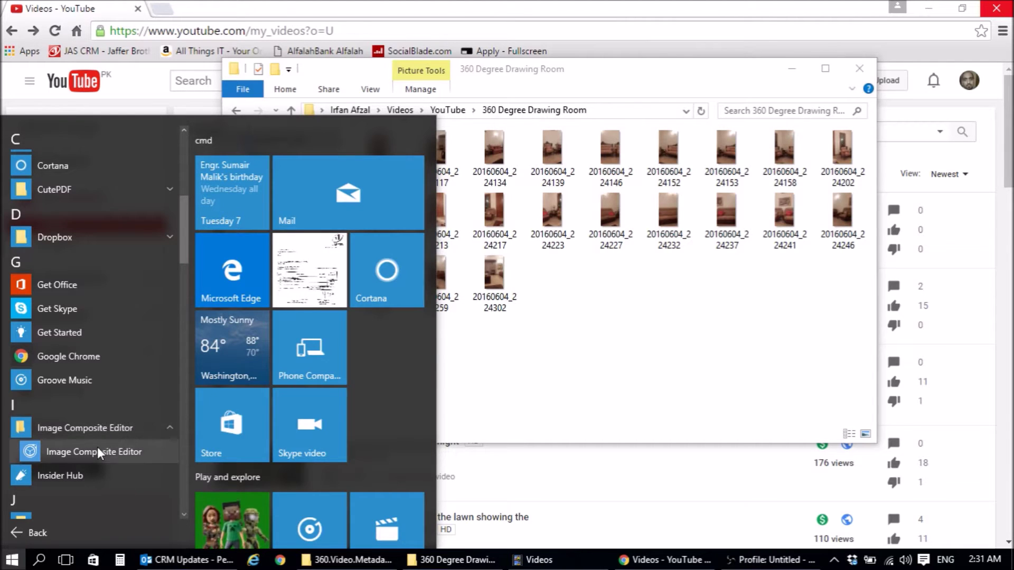
click(97, 448)
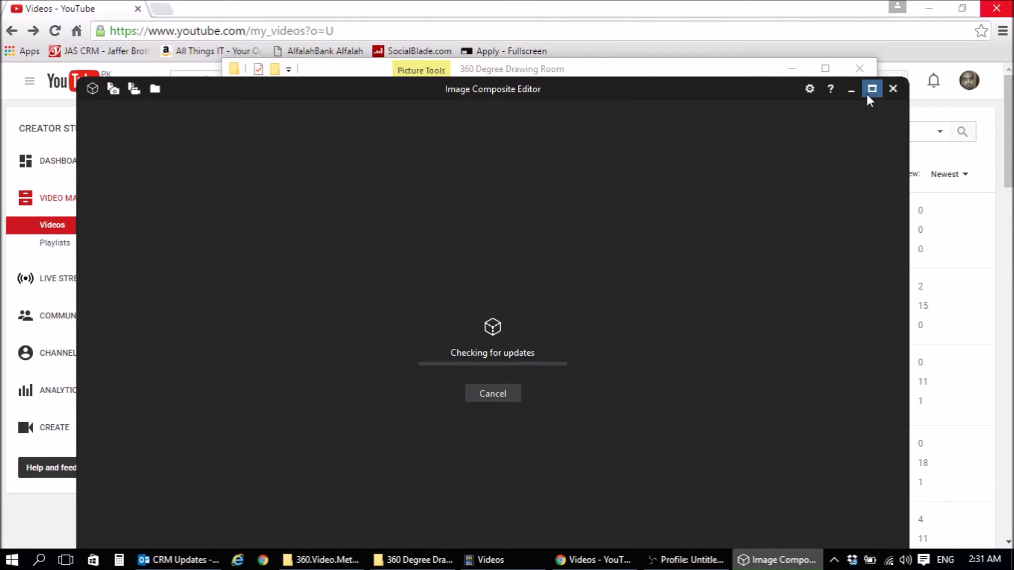
click(871, 90)
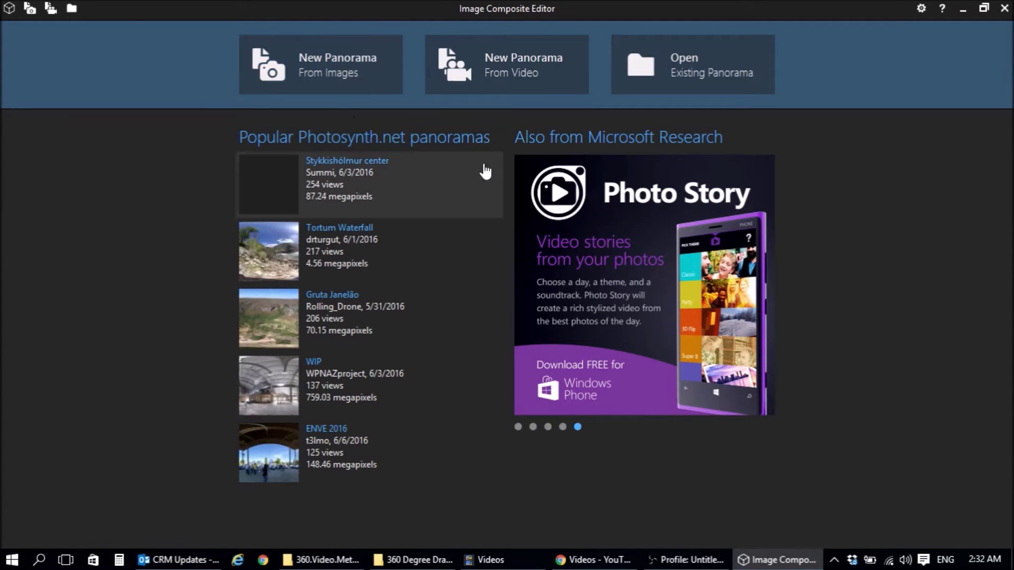
- Start a new panorama and import all 21 photos from the drawing-room folder
click(353, 67)
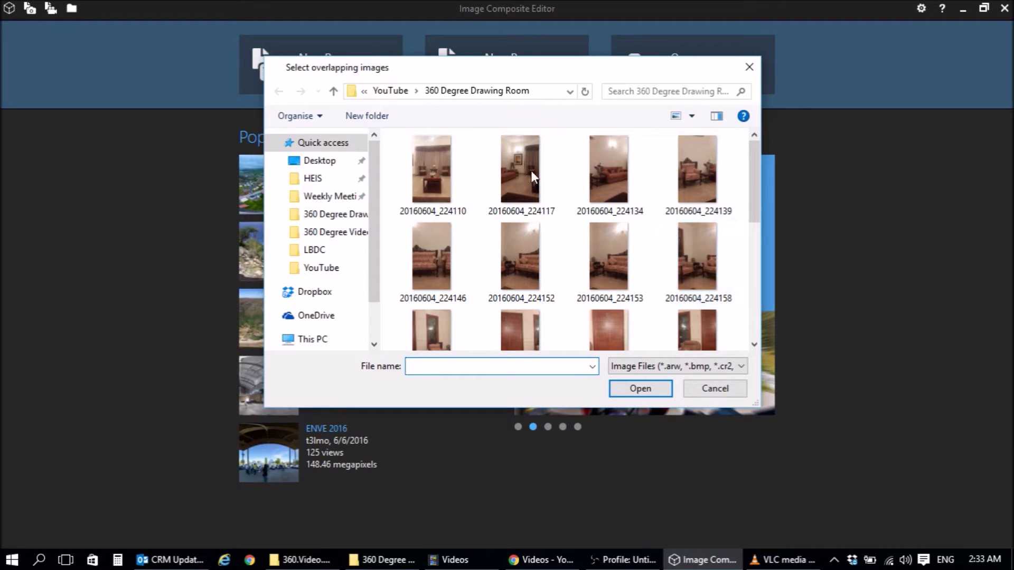
click(514, 170)
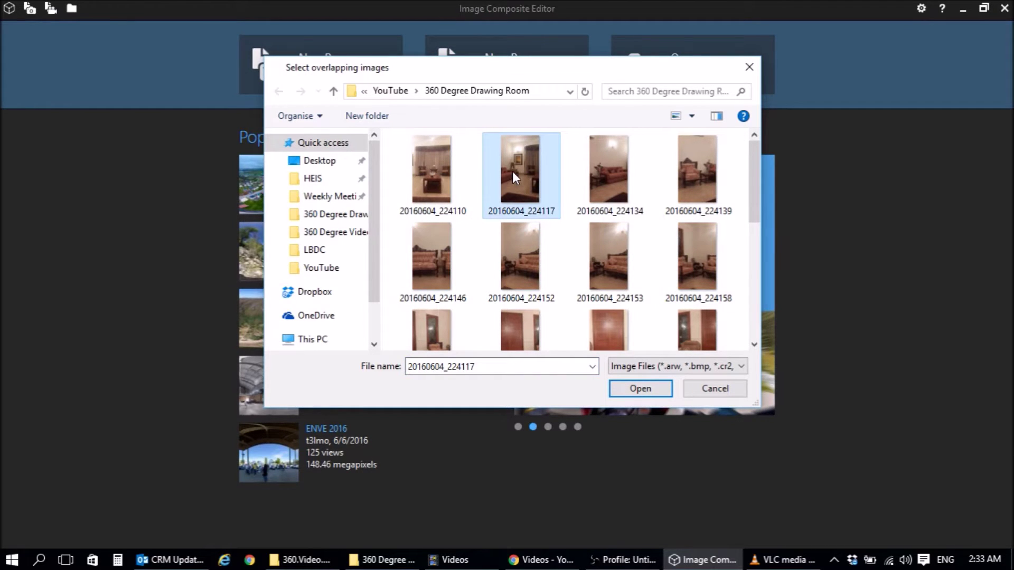
key(ctrl+a)
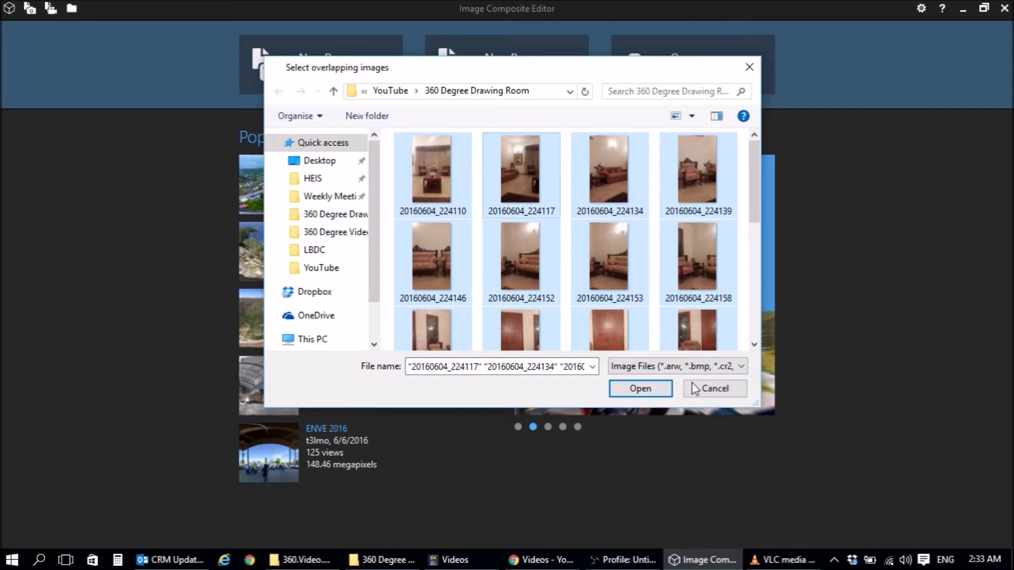
click(641, 390)
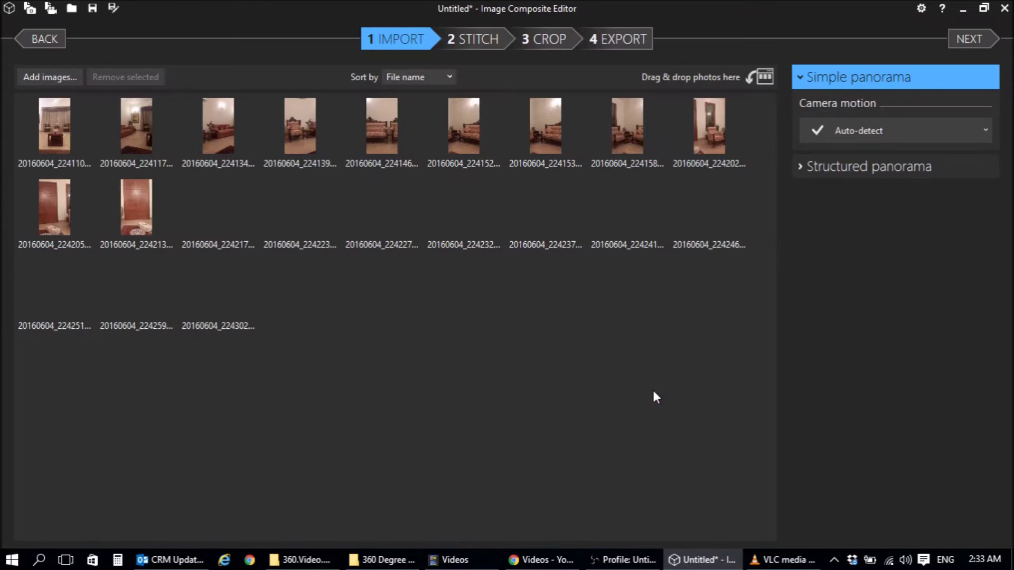
- Advance to the Stitch step so all 21 photos are stitched into a 360° panorama
click(965, 40)
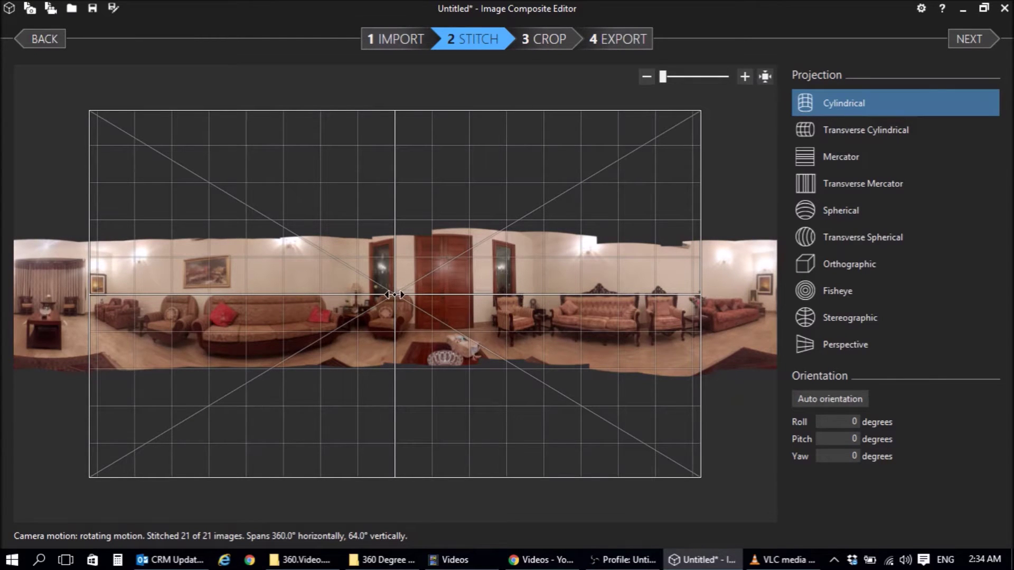
- Rotate the panorama to centre the curtained window and switch to spherical projection
drag(395, 294, 743, 300)
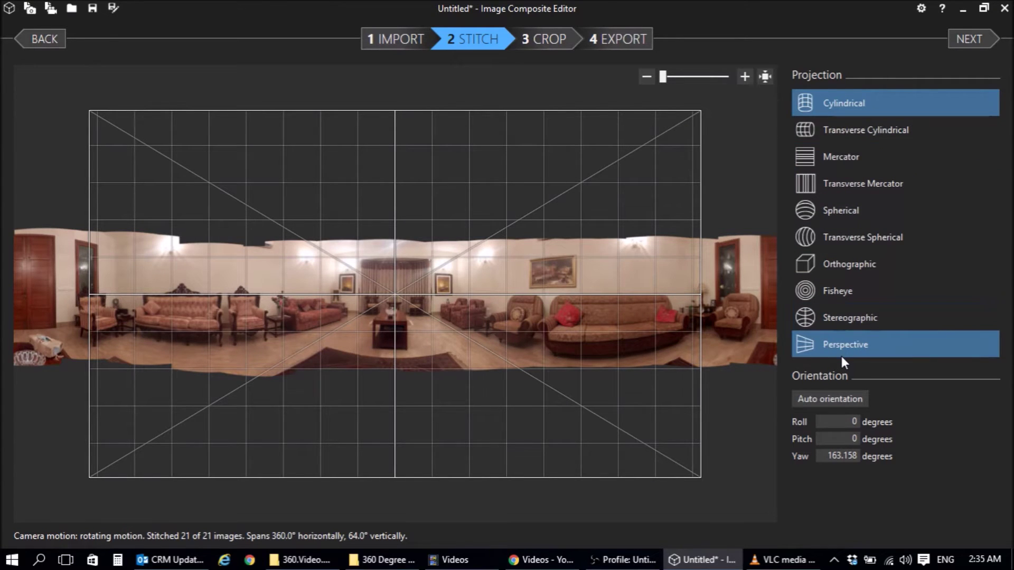
click(826, 212)
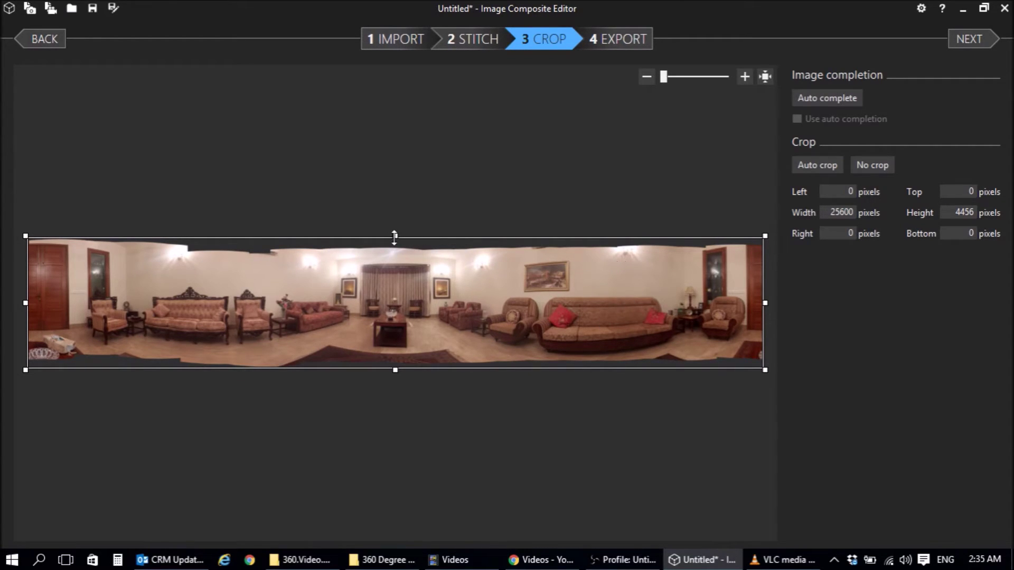
- Crop the ragged top and bottom edges off the panorama
drag(395, 236, 393, 253)
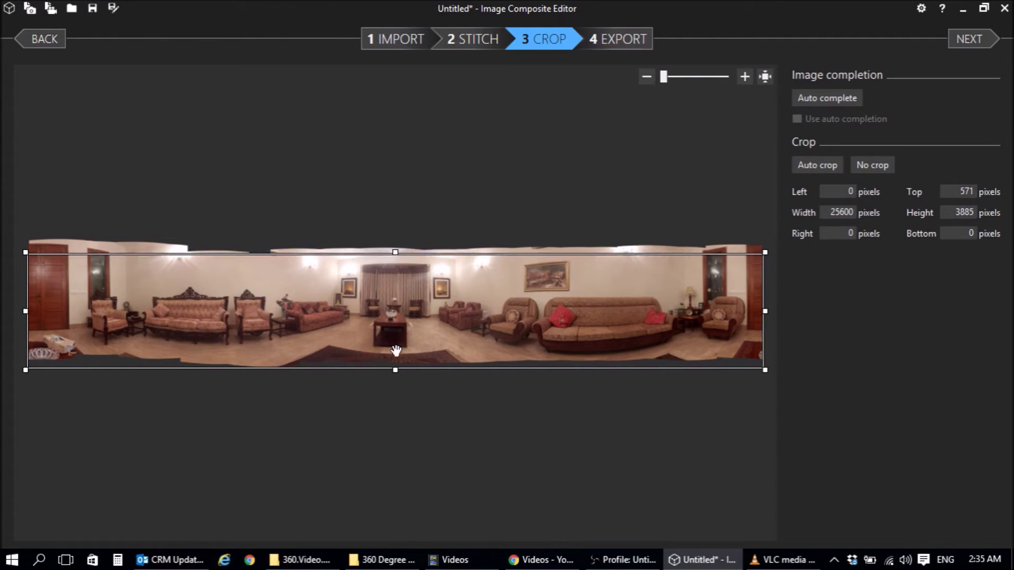
drag(393, 369, 394, 352)
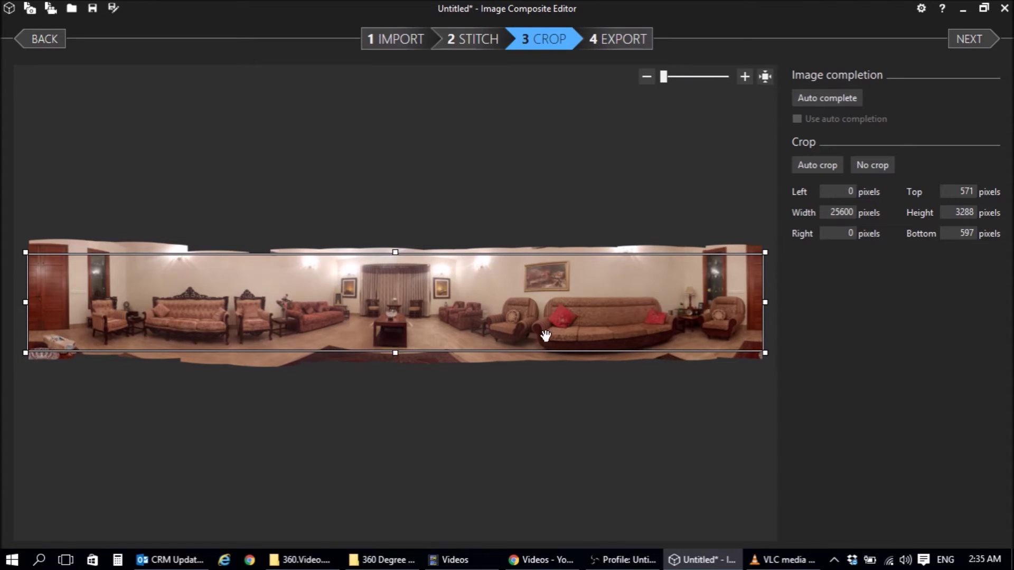
click(978, 44)
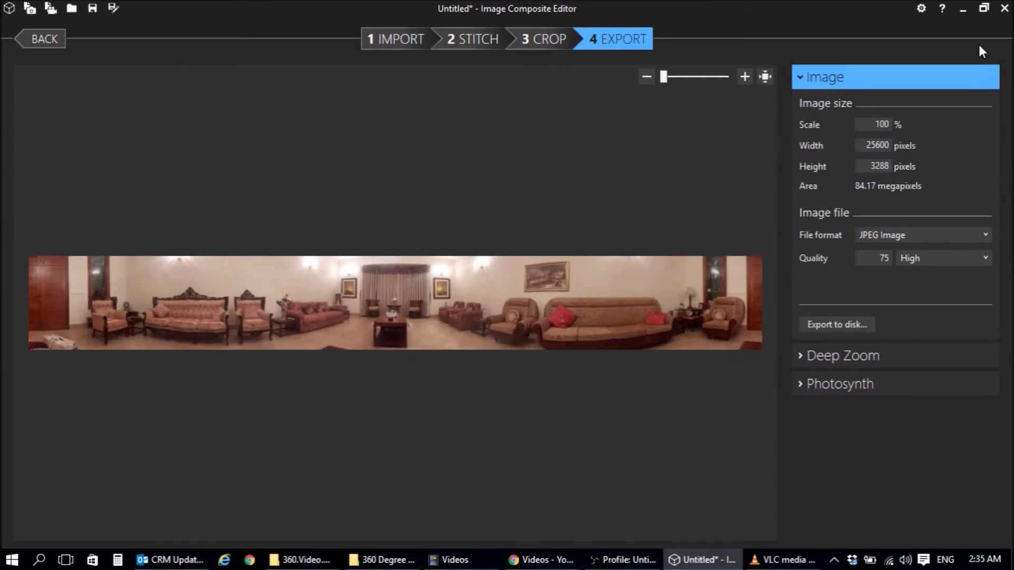
- Export the panorama as a JPEG named Panorama and close Image Composite Editor
click(834, 324)
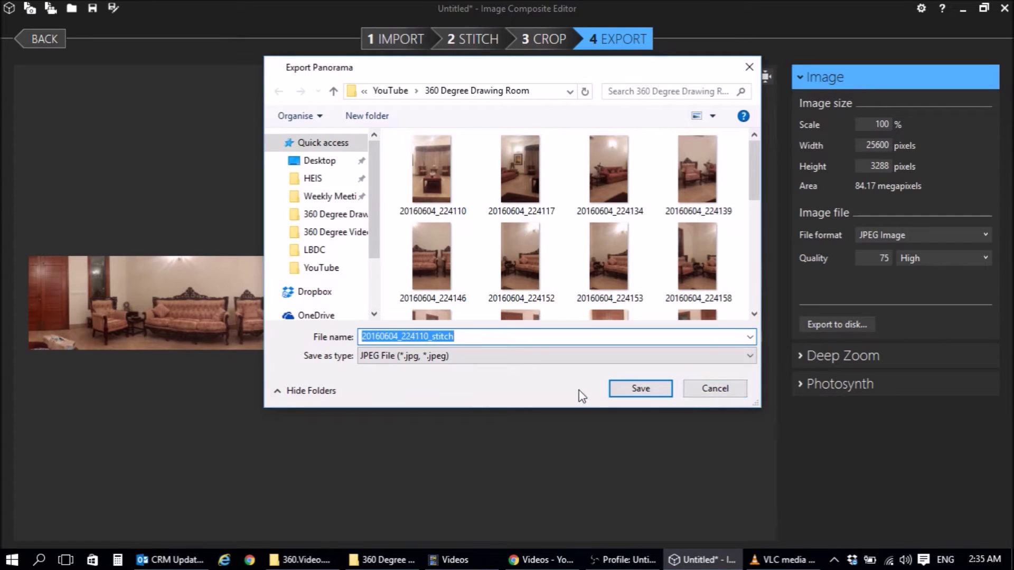
text(Panor)
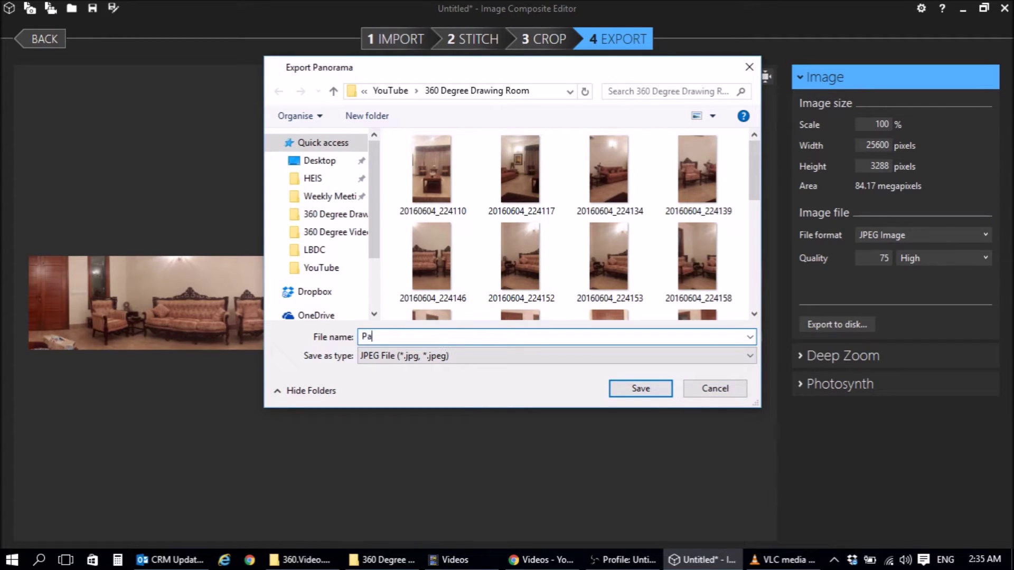
text(ama)
click(641, 388)
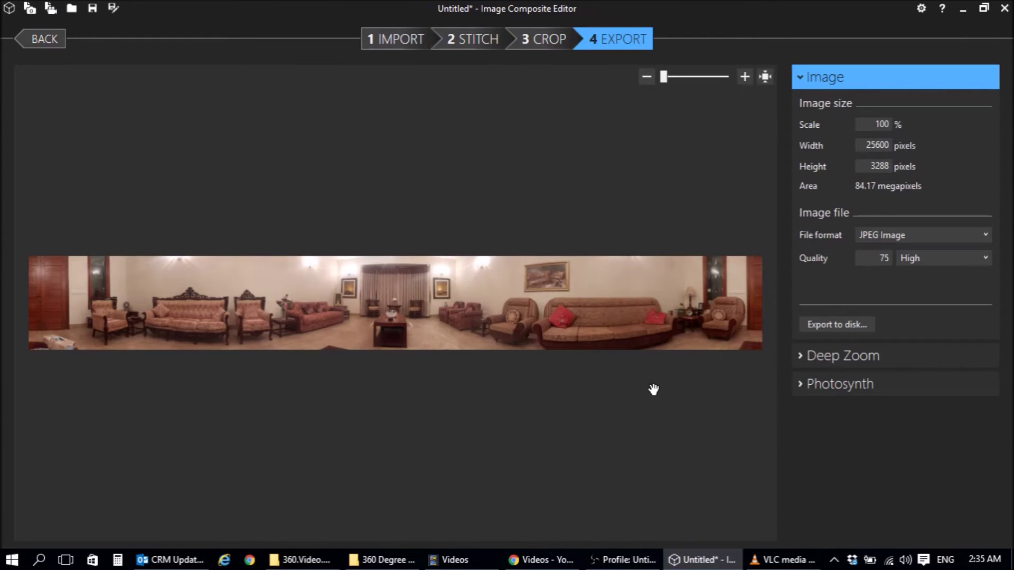
click(1004, 8)
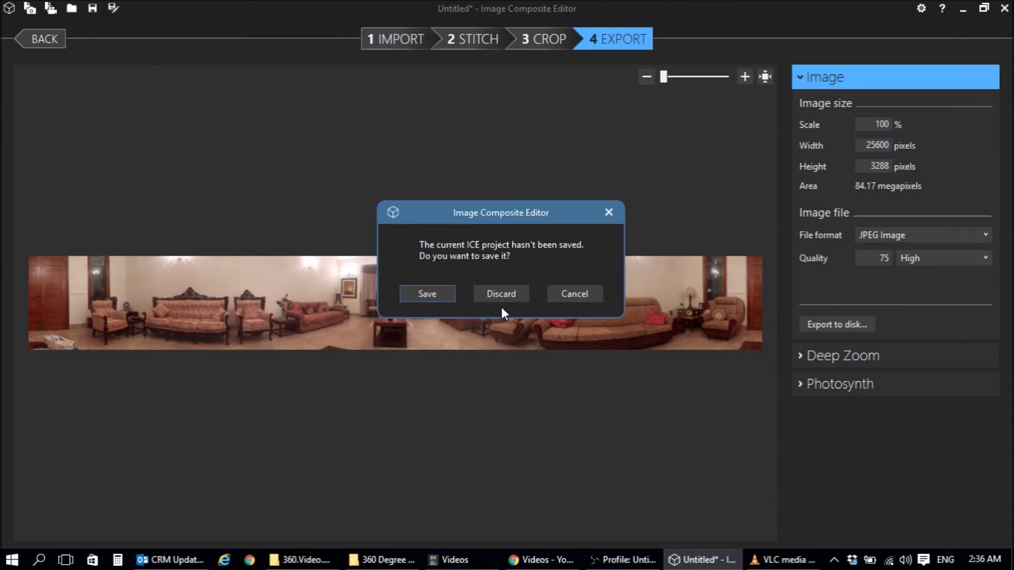
- Discard the stitching project and open the Panorama JPEG for editing in Paint
click(497, 294)
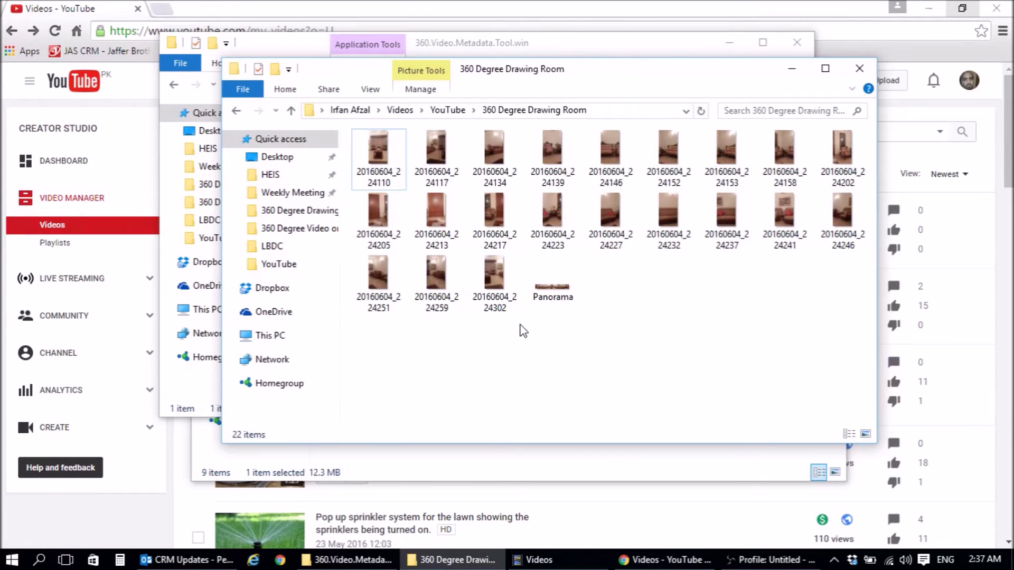
click(555, 304)
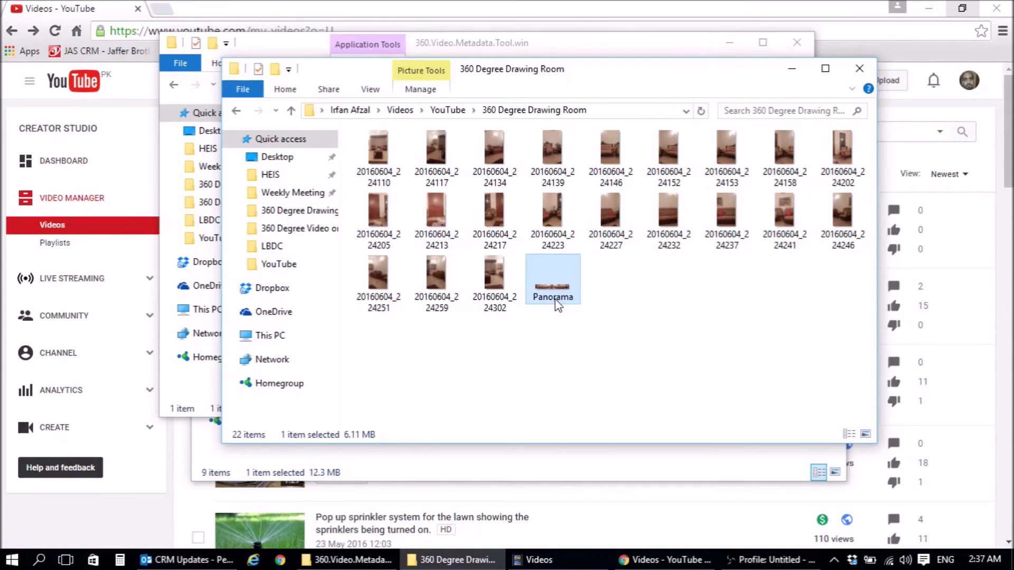
right_click(564, 302)
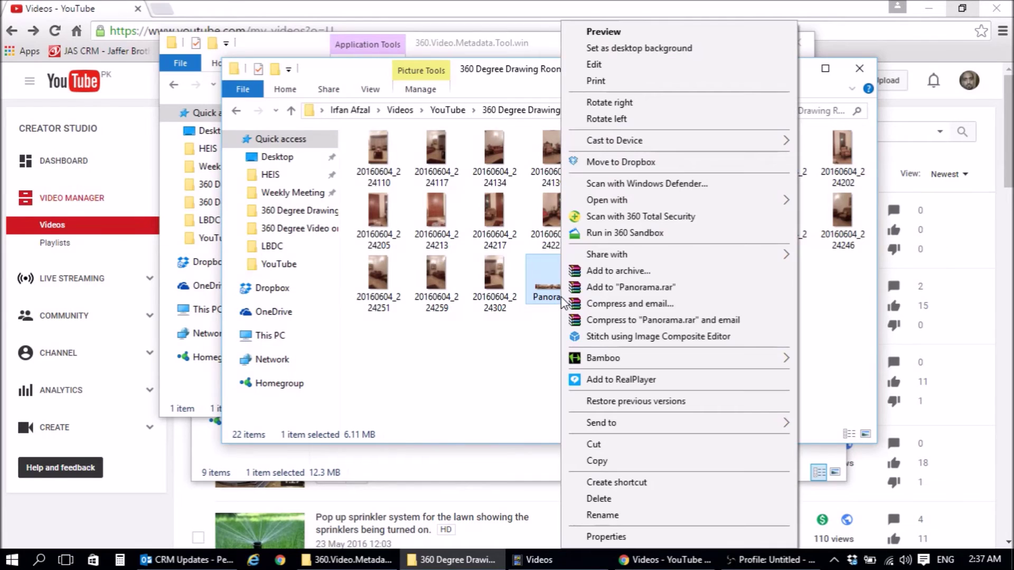
click(594, 64)
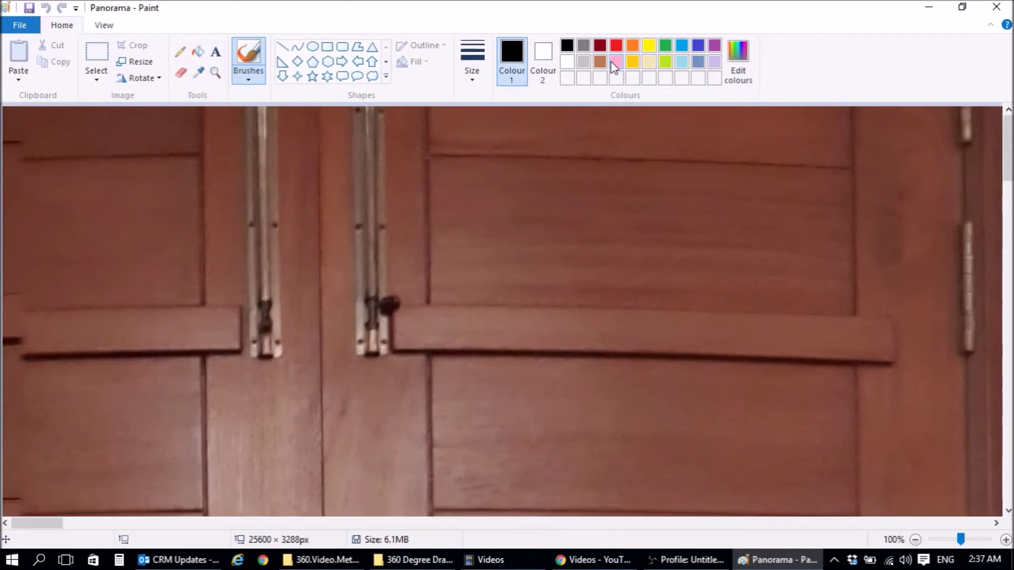
- Resize the Panorama image to 3840 × 2160 pixels with aspect ratio unlocked
click(132, 62)
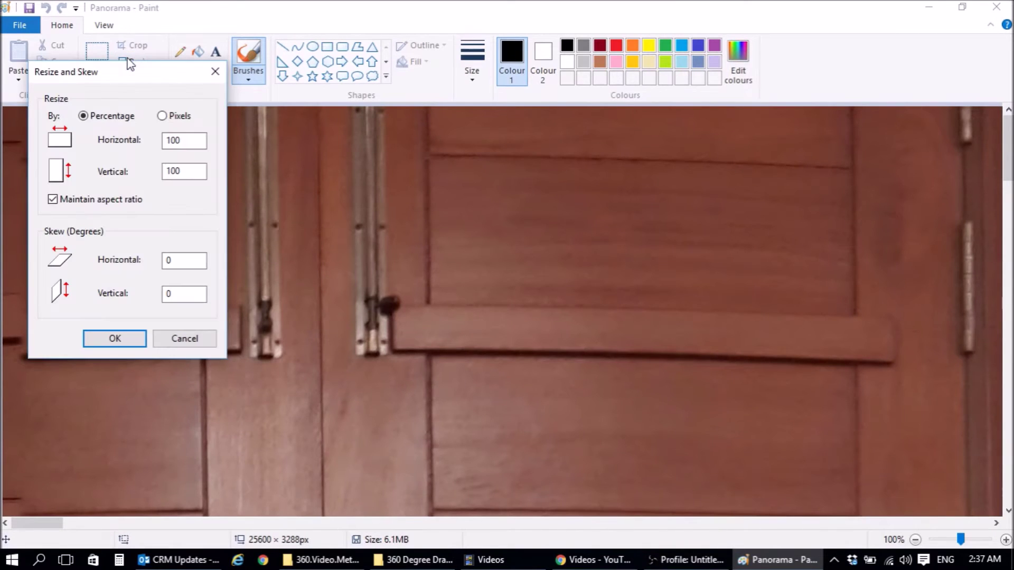
click(161, 116)
drag(138, 82, 359, 79)
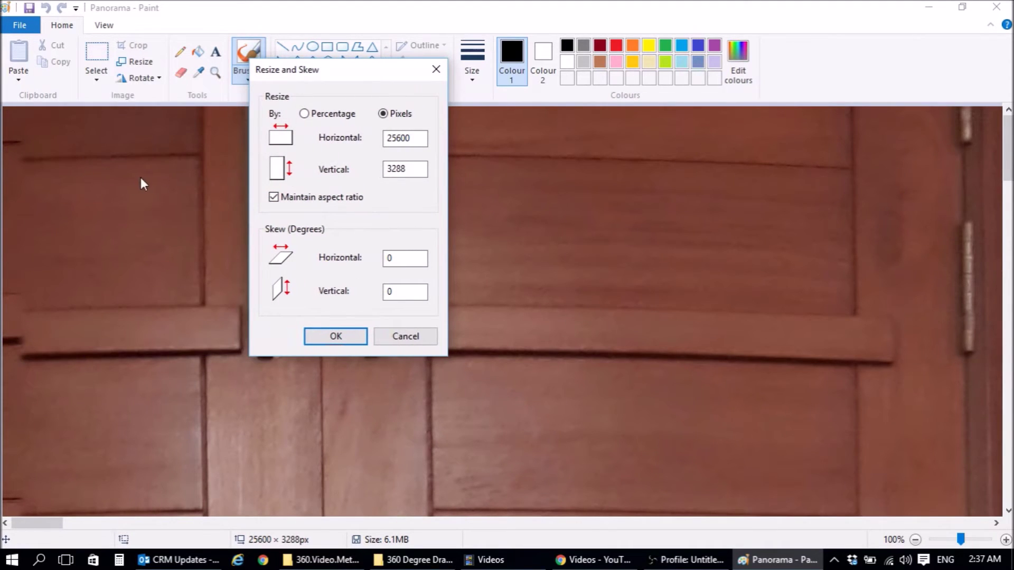
click(274, 197)
double_click(409, 169)
double_click(411, 138)
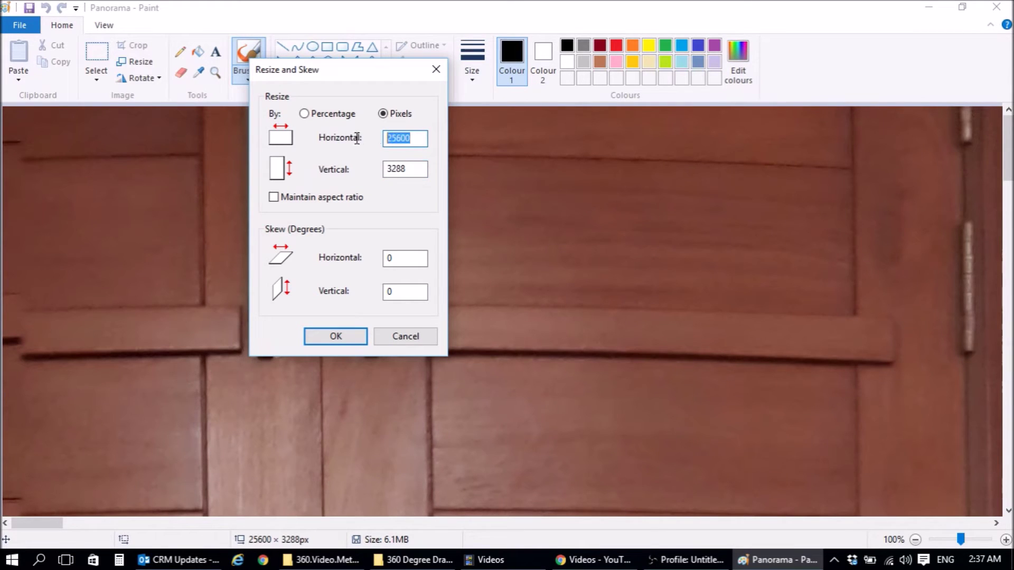
text(3840)
double_click(419, 168)
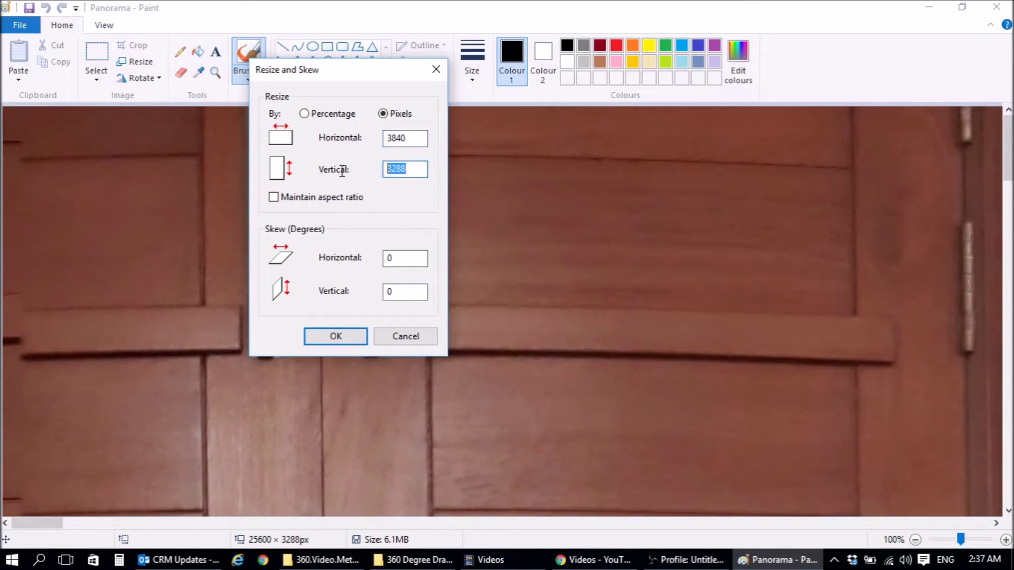
text(2160)
click(336, 337)
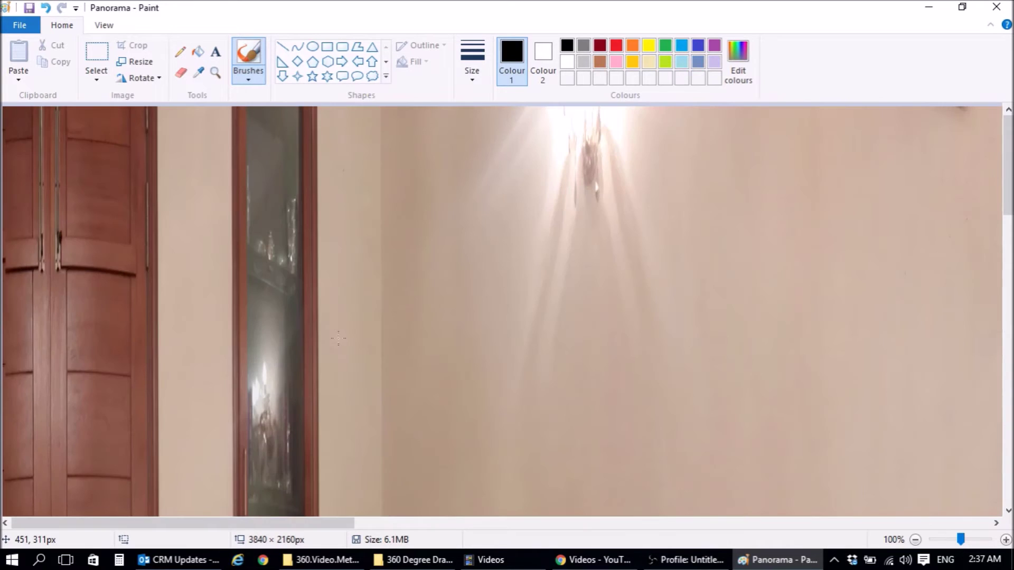
- Save the resized image as a copy named 'Panorama re-sized' and close Paint
click(20, 25)
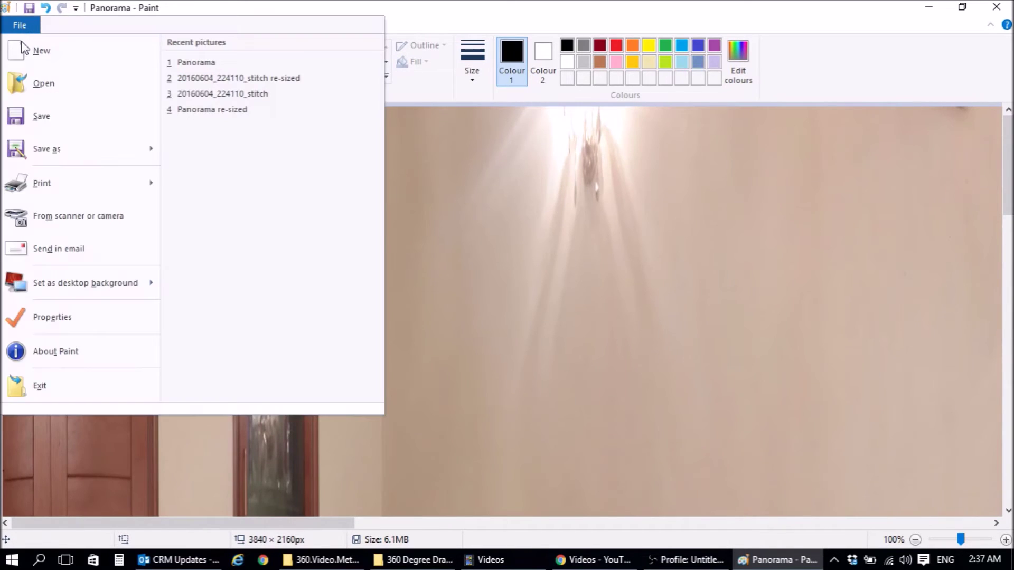
click(47, 149)
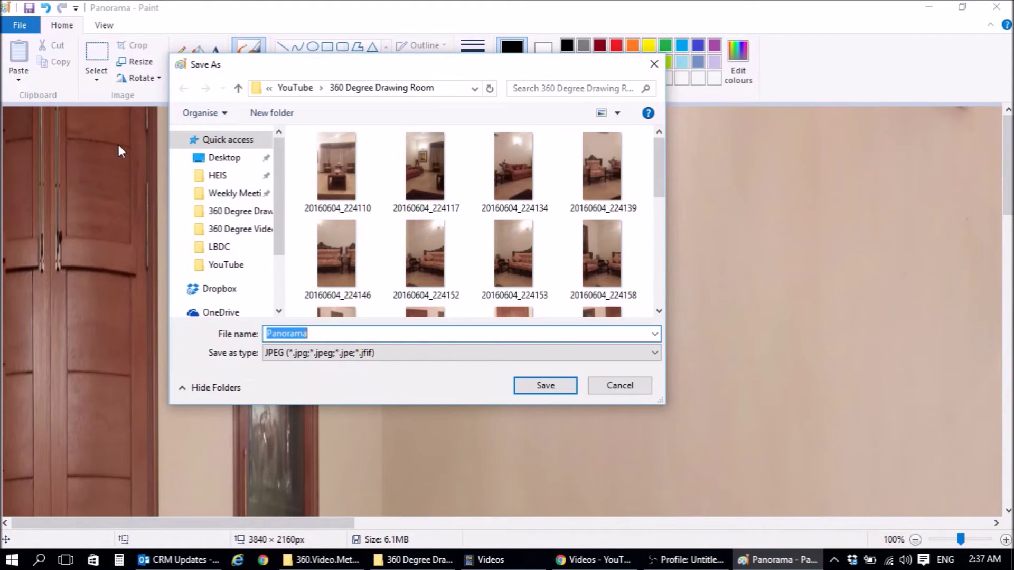
key(End)
text(r)
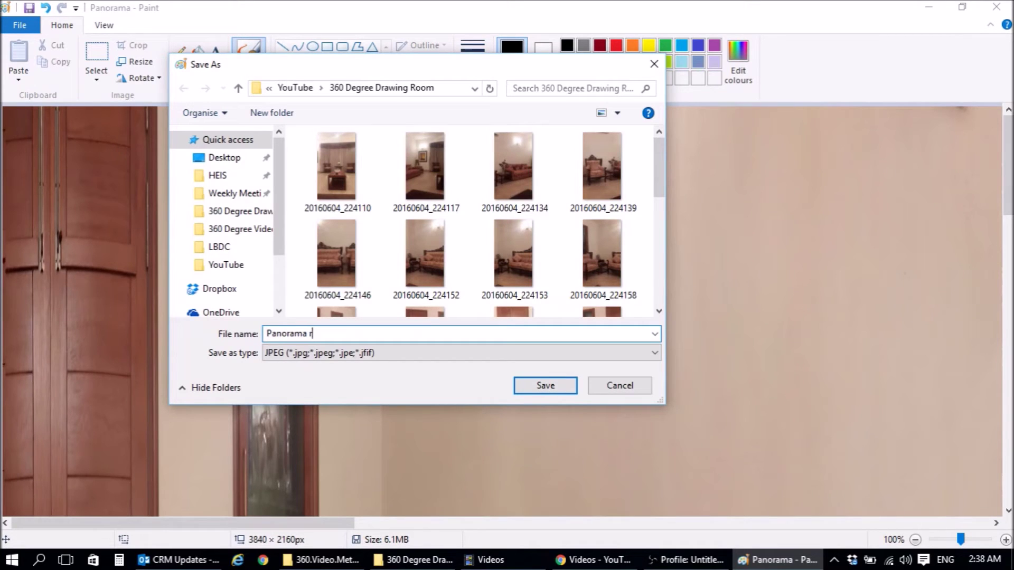
text(e-sizeed)
key(BackSpace)
key(BackSpace)
text(d)
key(Return)
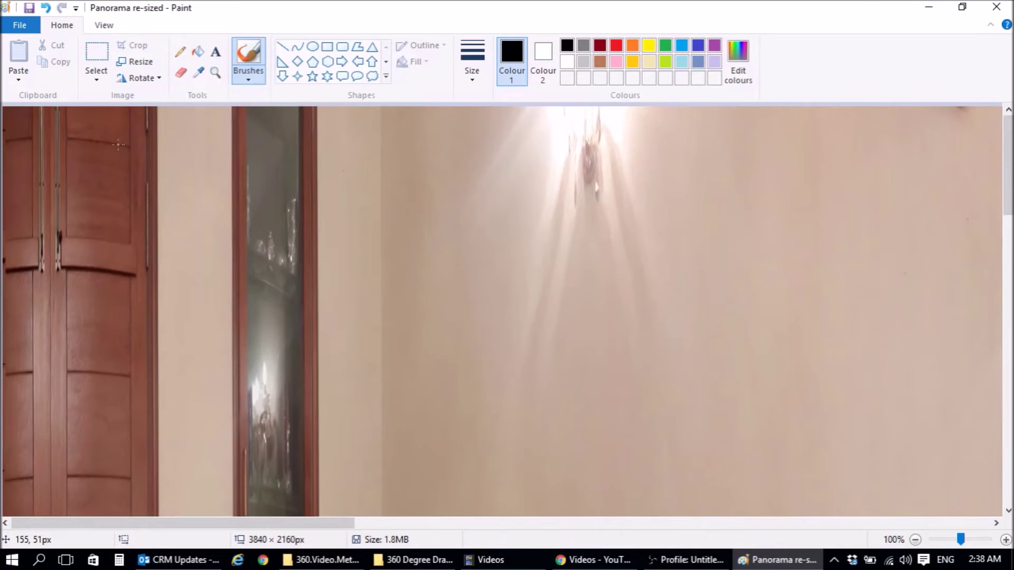
click(996, 8)
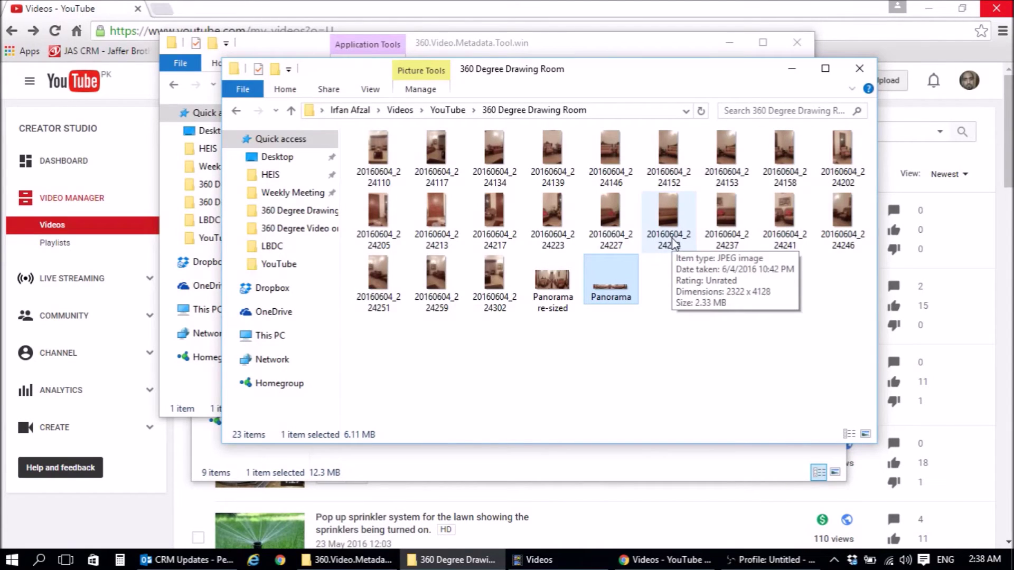
- Preview Panorama re-sized in Photo Viewer to check the result, then close it
double_click(553, 285)
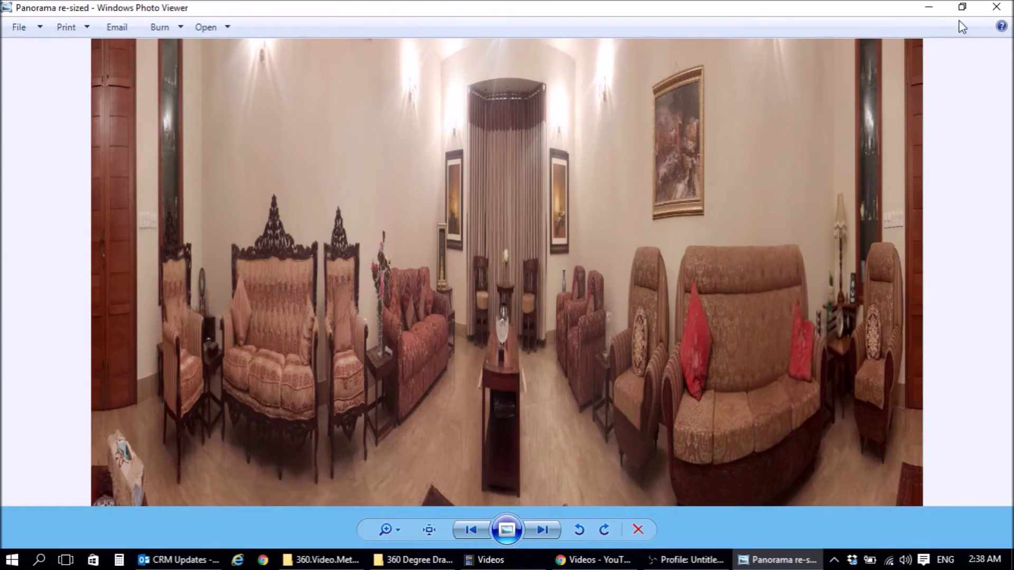
click(996, 8)
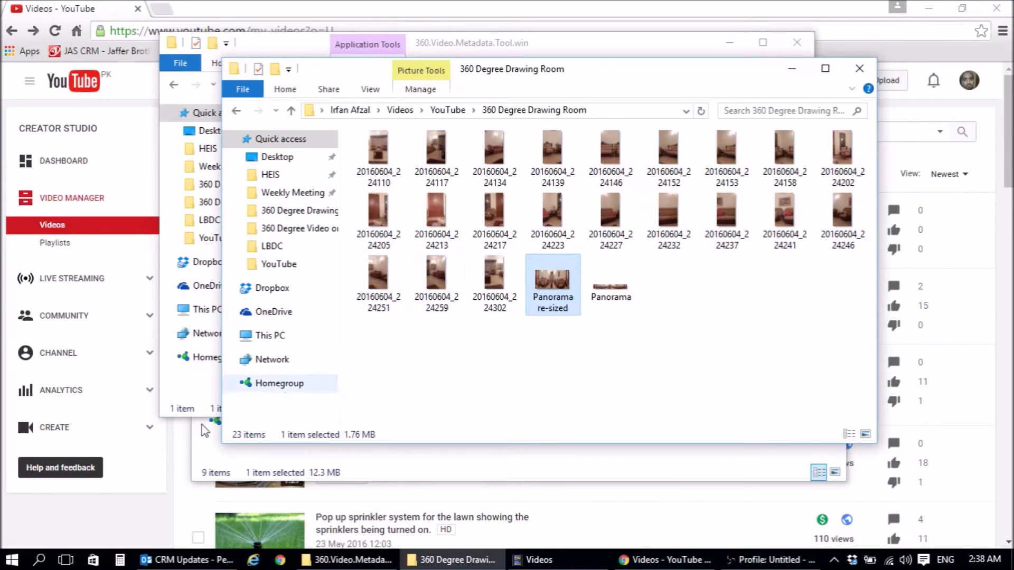
click(13, 560)
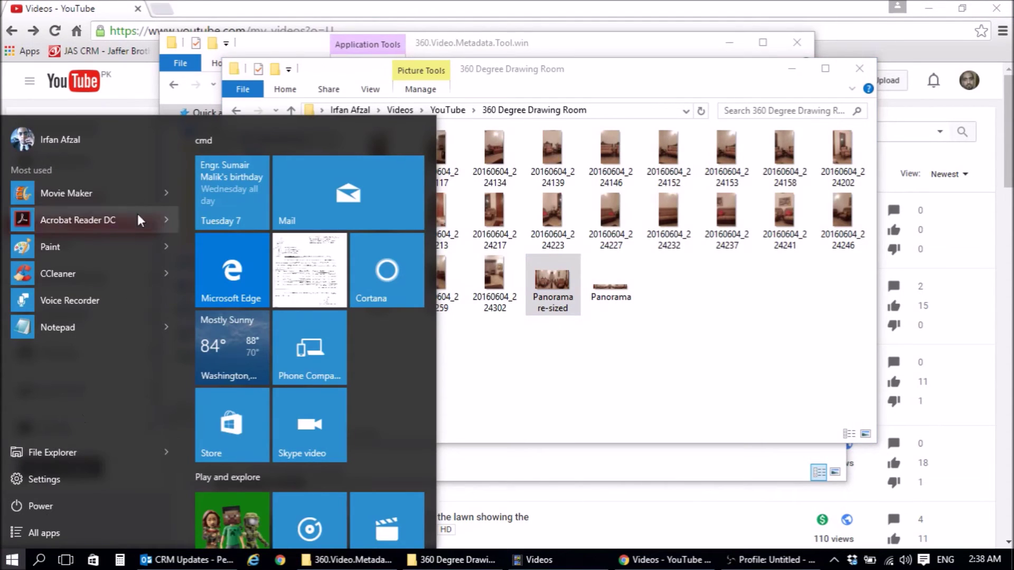
- Launch Movie Maker and add Panorama re-sized from the drawing-room folder to the movie
click(98, 191)
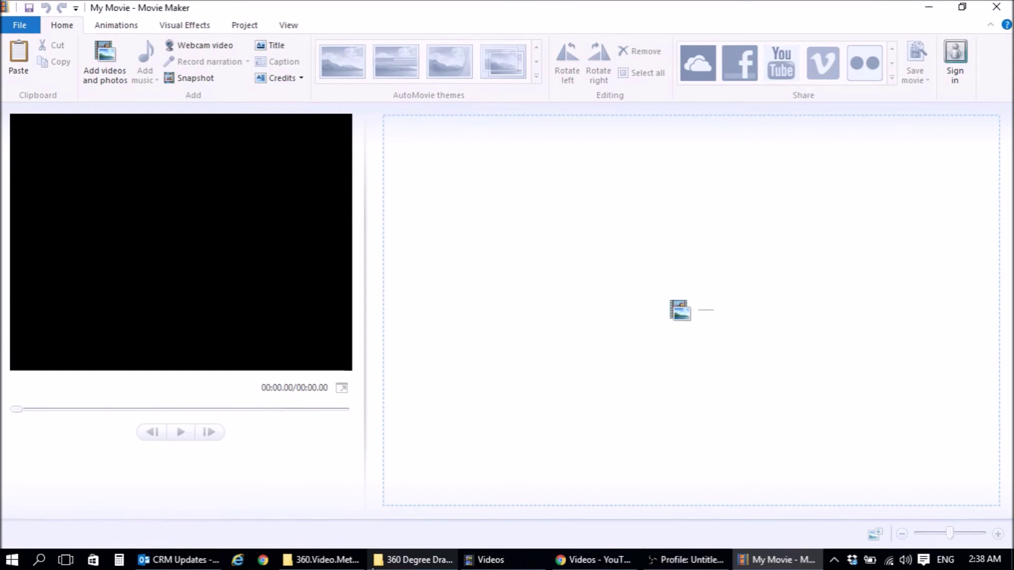
mouse_move(403, 561)
click(412, 502)
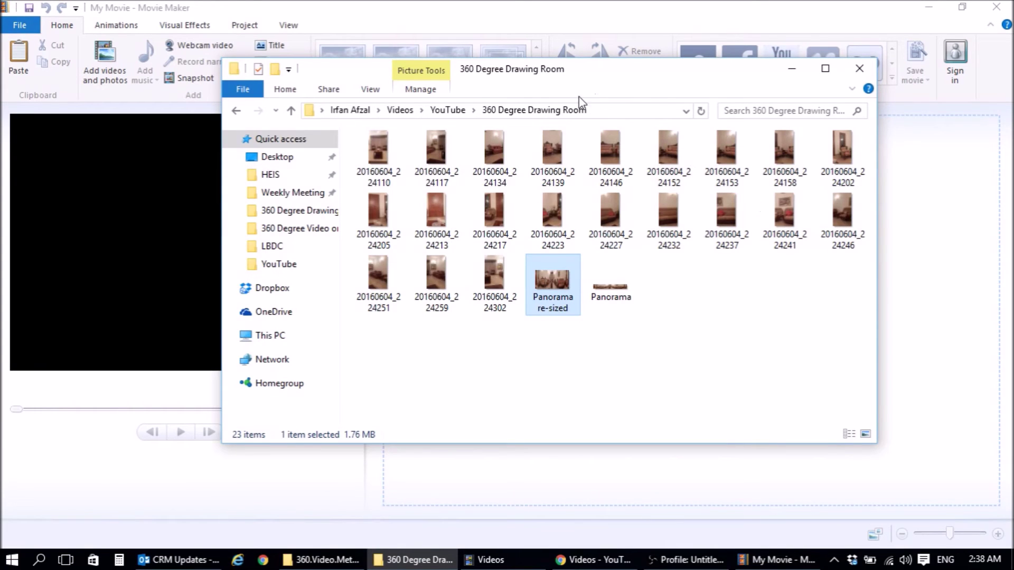
drag(475, 77, 673, 298)
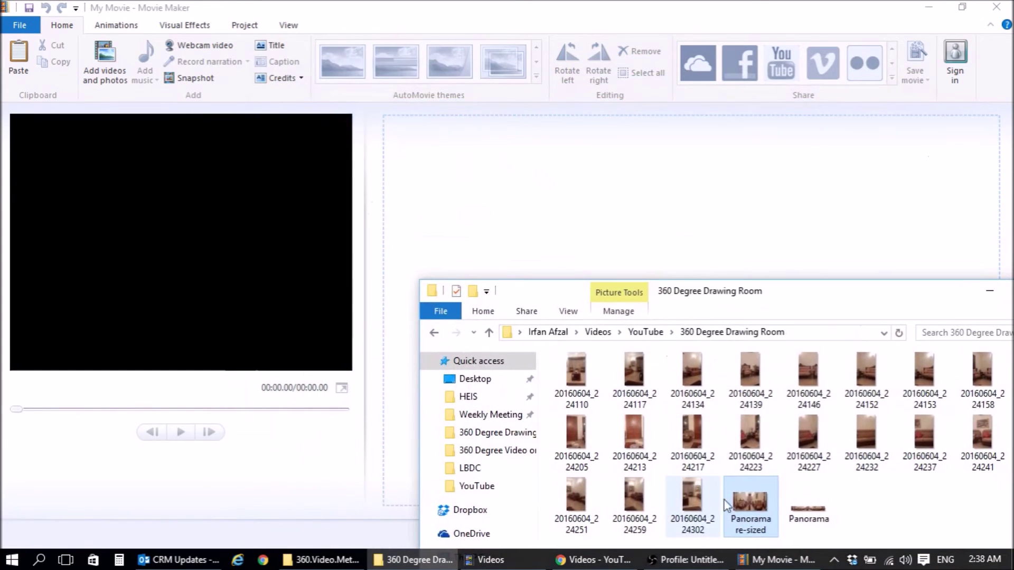
drag(728, 504, 688, 236)
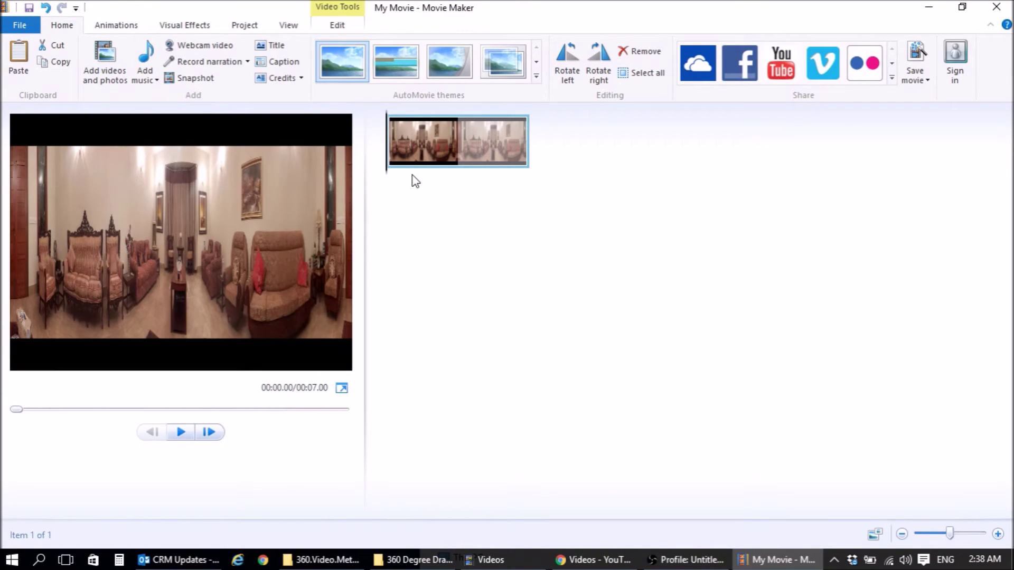
- Lengthen the panorama clip's duration from 7.00 to 15.00 seconds
double_click(485, 146)
click(309, 74)
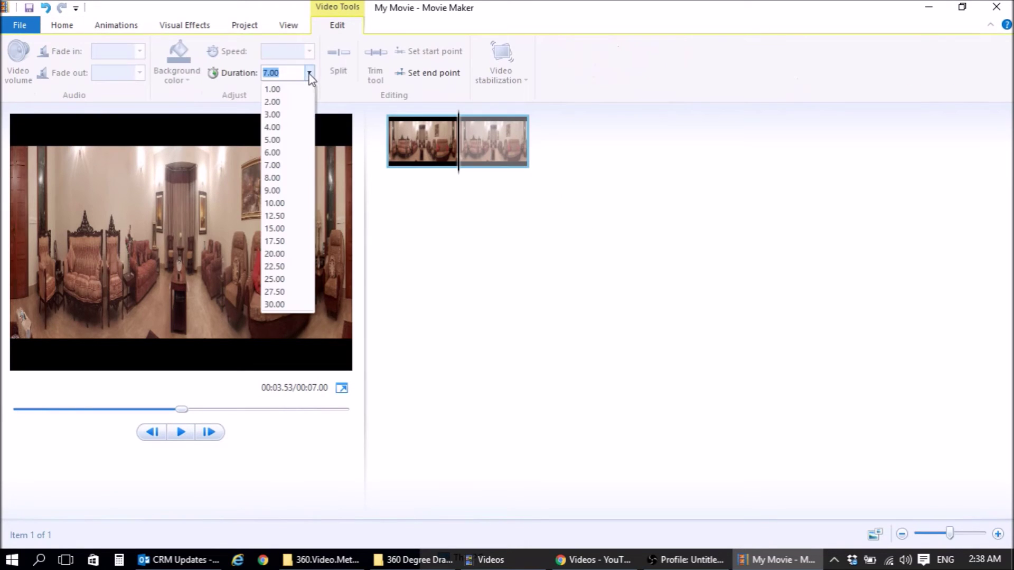
click(275, 228)
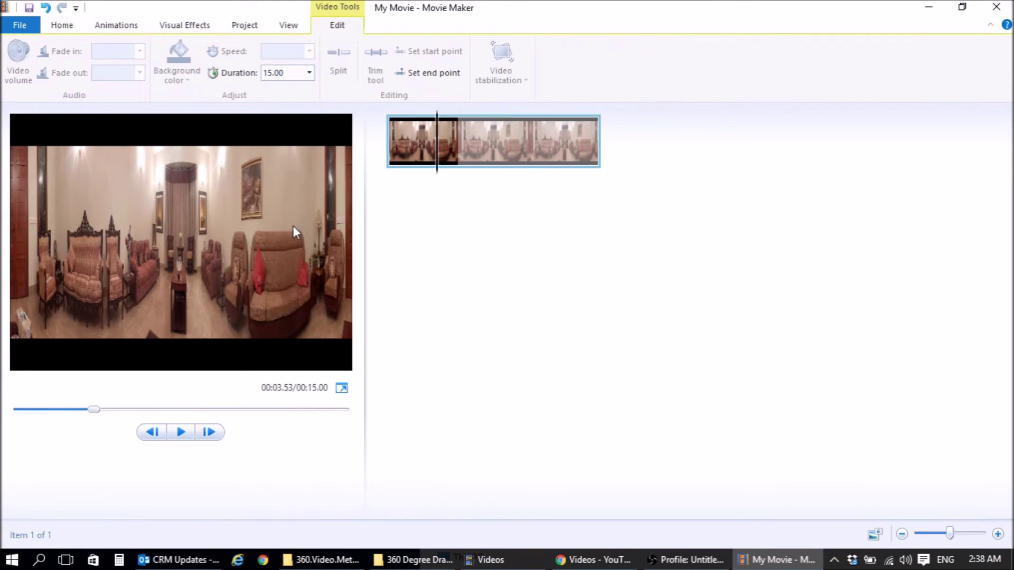
click(17, 23)
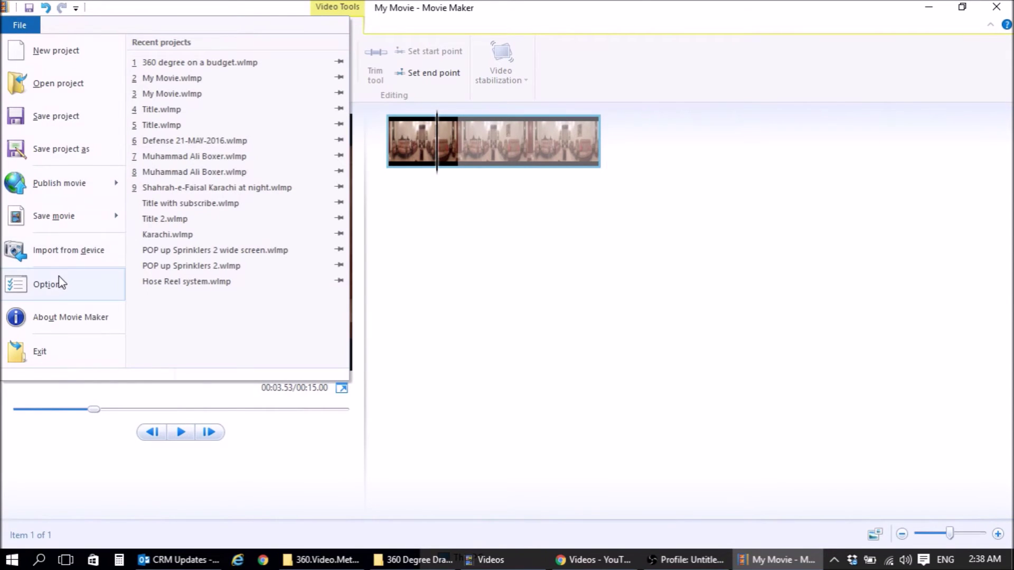
- Save the movie for high-definition display as the MPEG-4 file My Movie
mouse_move(67, 222)
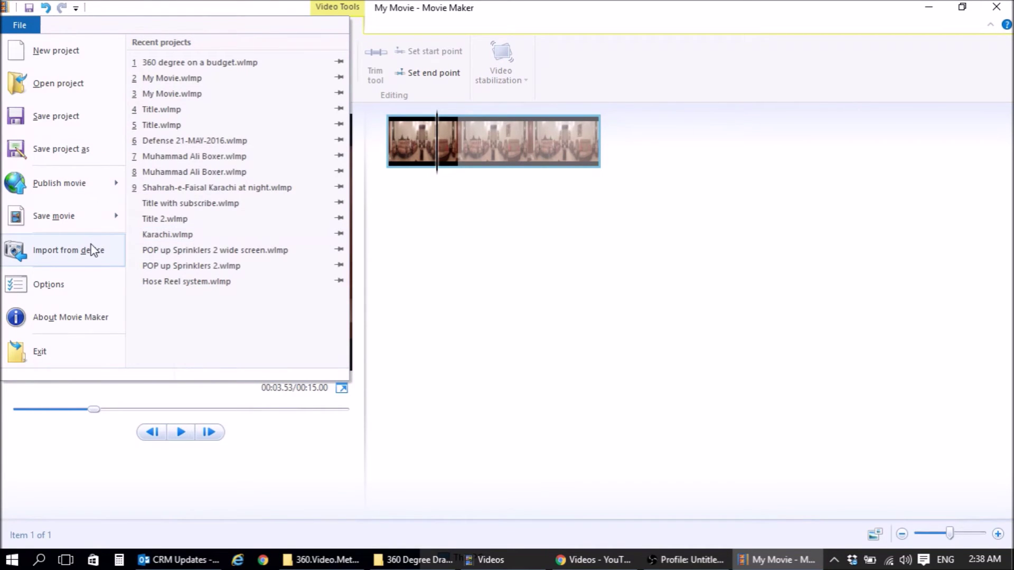
mouse_move(107, 212)
click(210, 230)
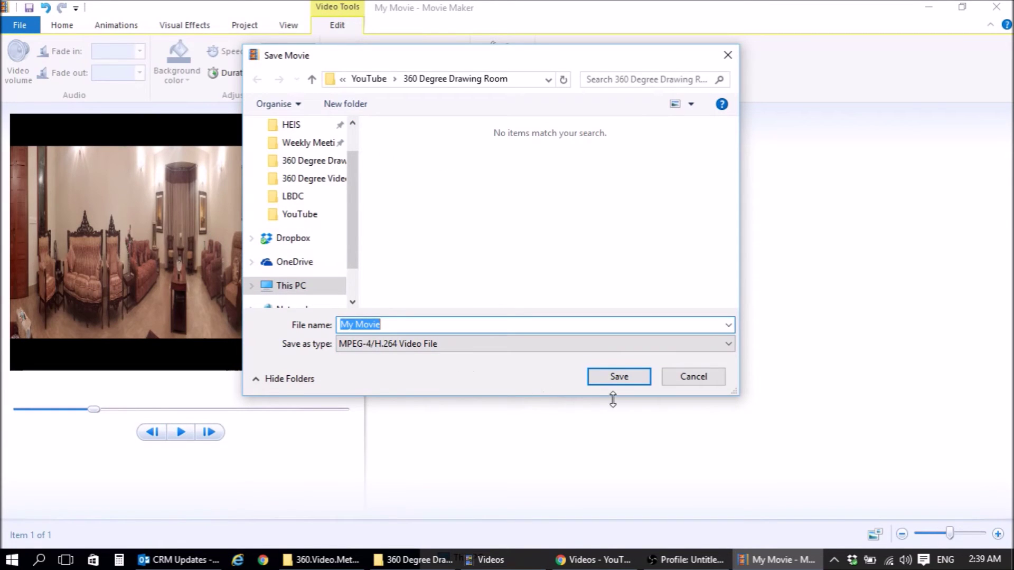
click(638, 380)
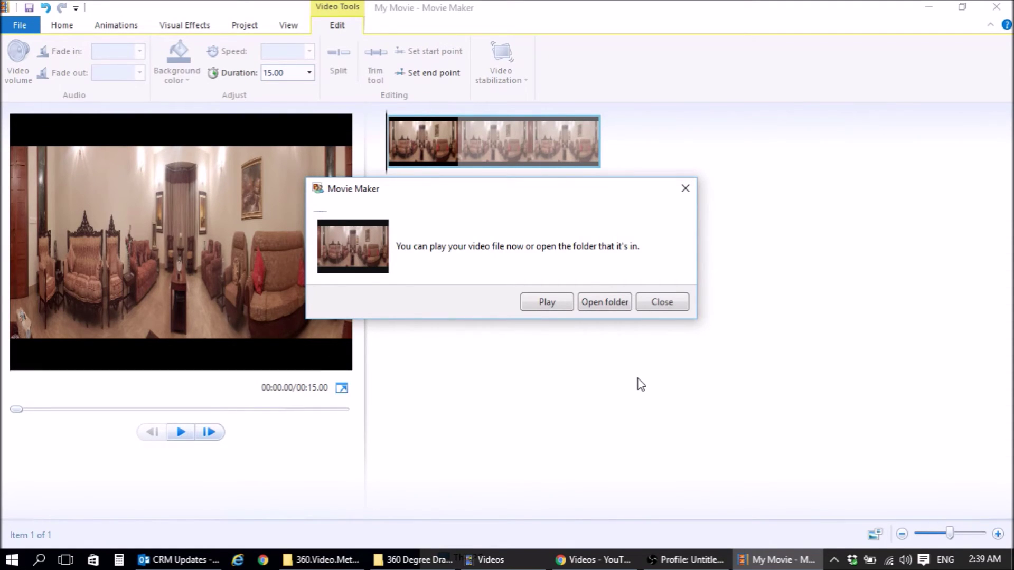
- Dismiss the finished-saving message and bring the 360.Video.Metadata.Tool.win folder to the front
click(661, 302)
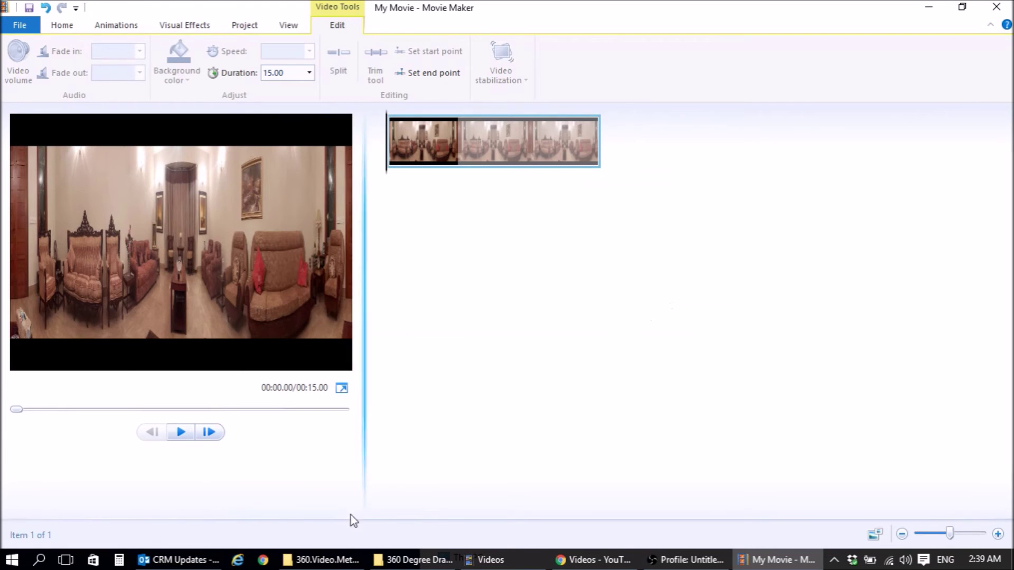
click(343, 564)
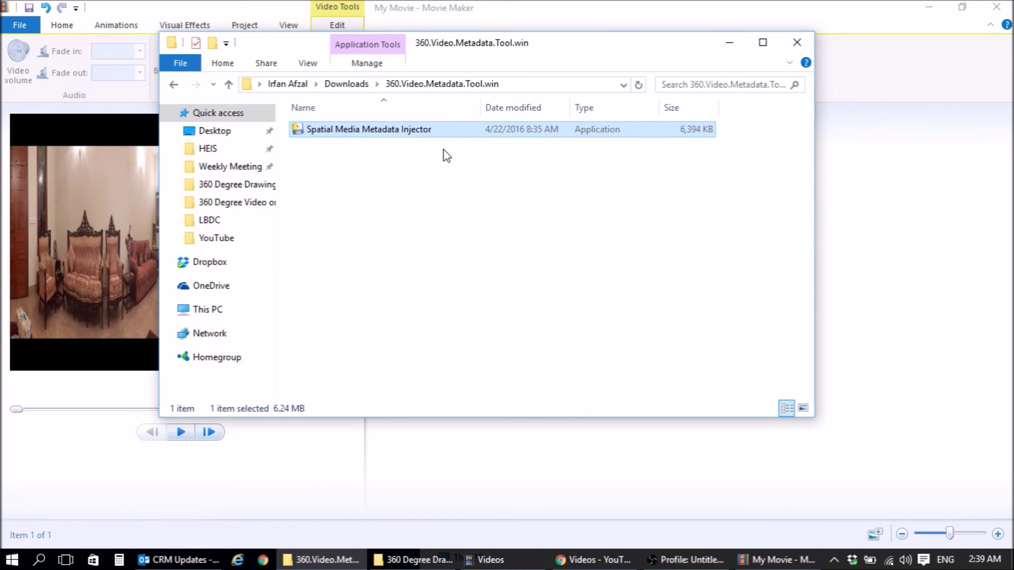
- Launch the Spatial Media Metadata Injector and open My Movie in it
double_click(425, 132)
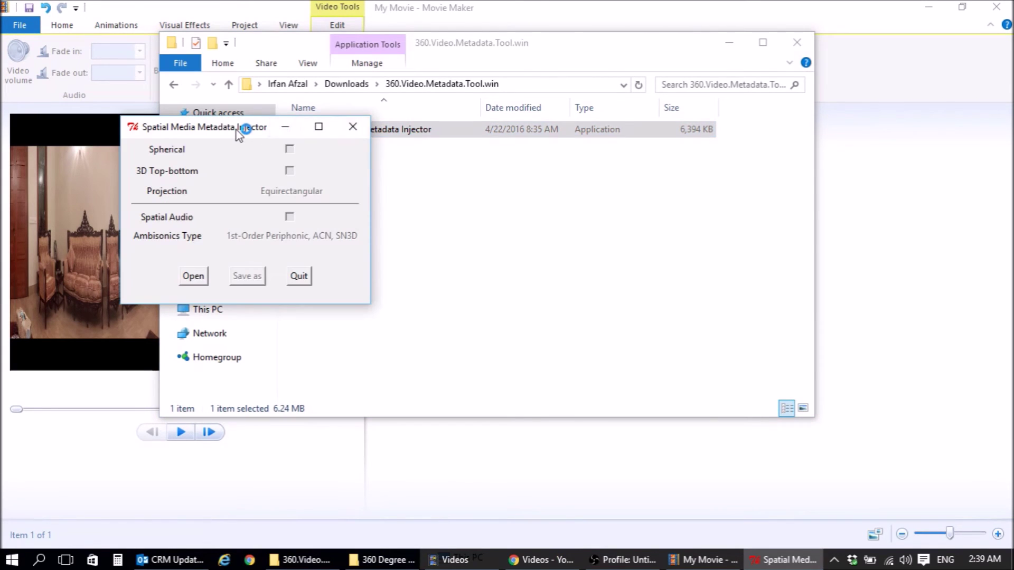
drag(236, 130, 507, 130)
click(475, 277)
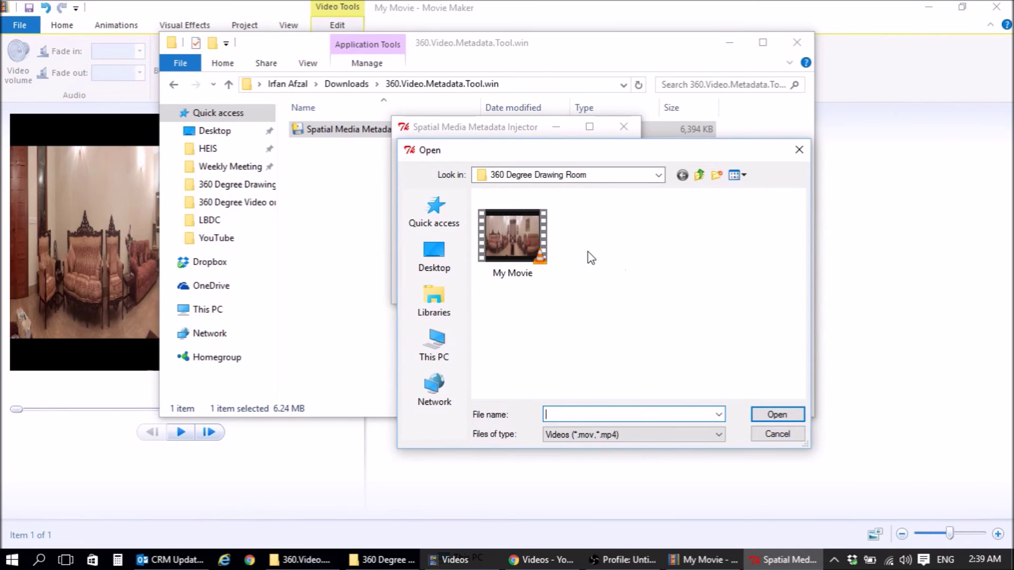
click(533, 248)
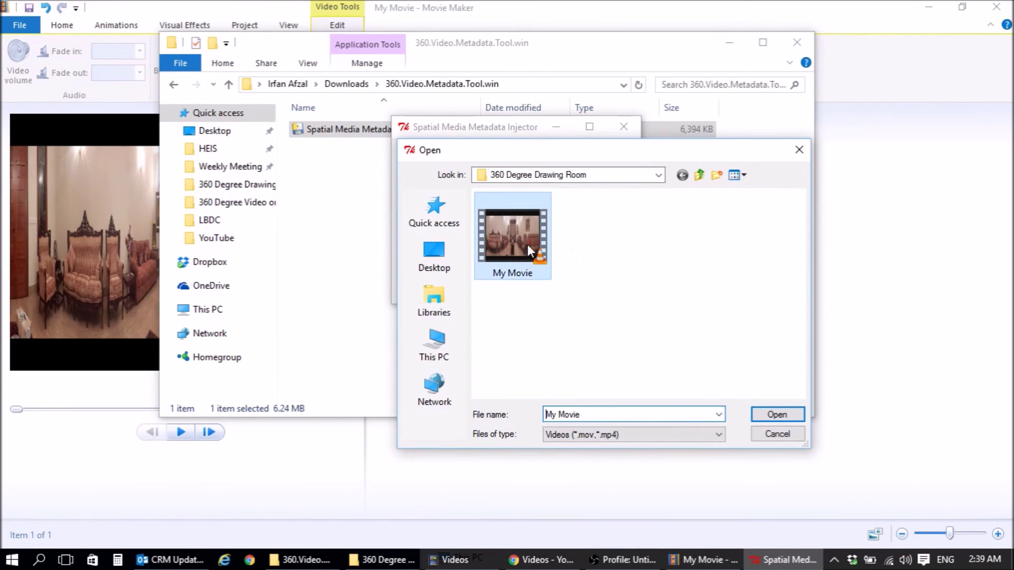
click(774, 416)
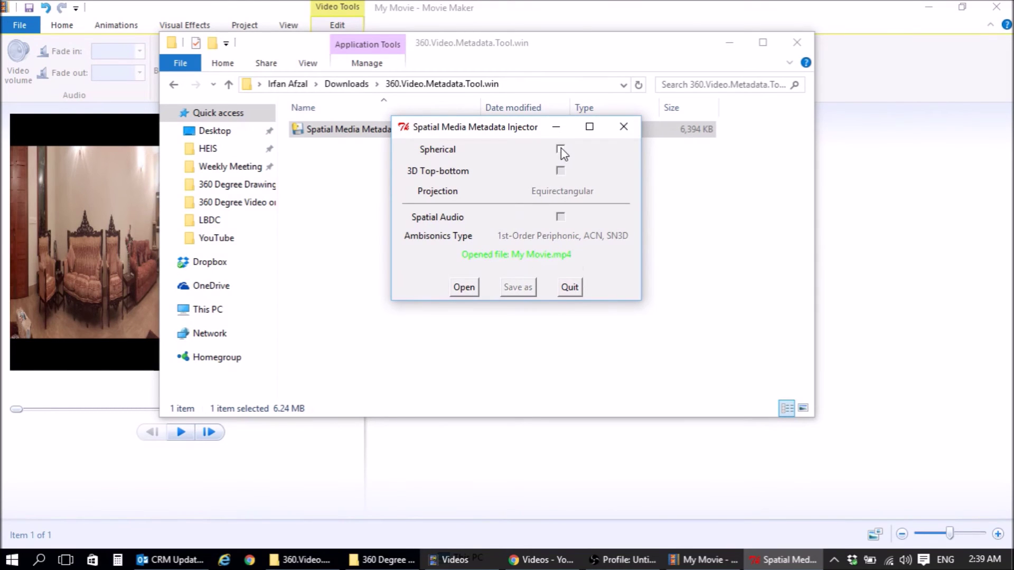
- Mark the video as spherical, save it as My Movie_injected.mp4, and quit the injector
click(560, 150)
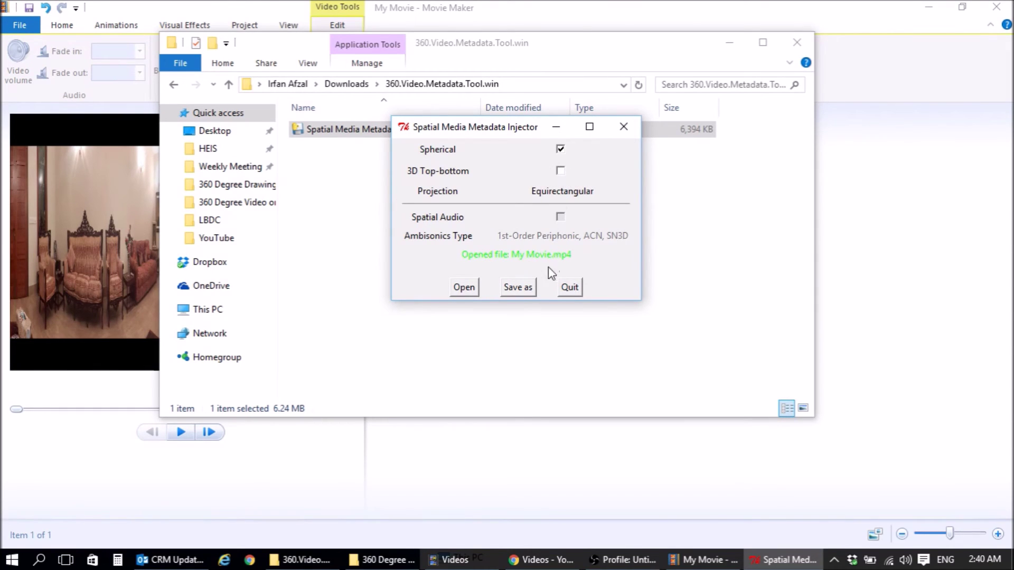
click(518, 288)
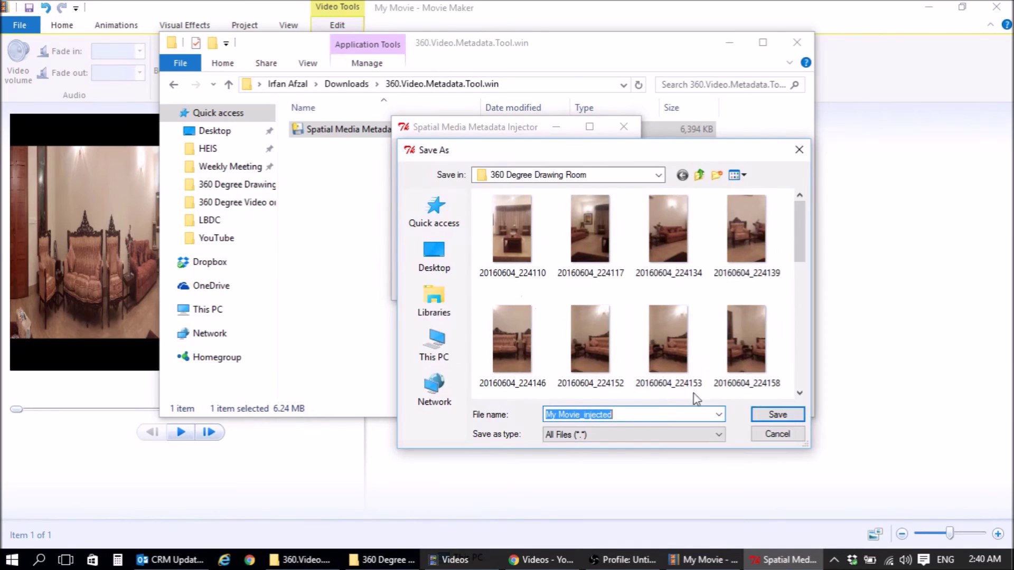
click(776, 415)
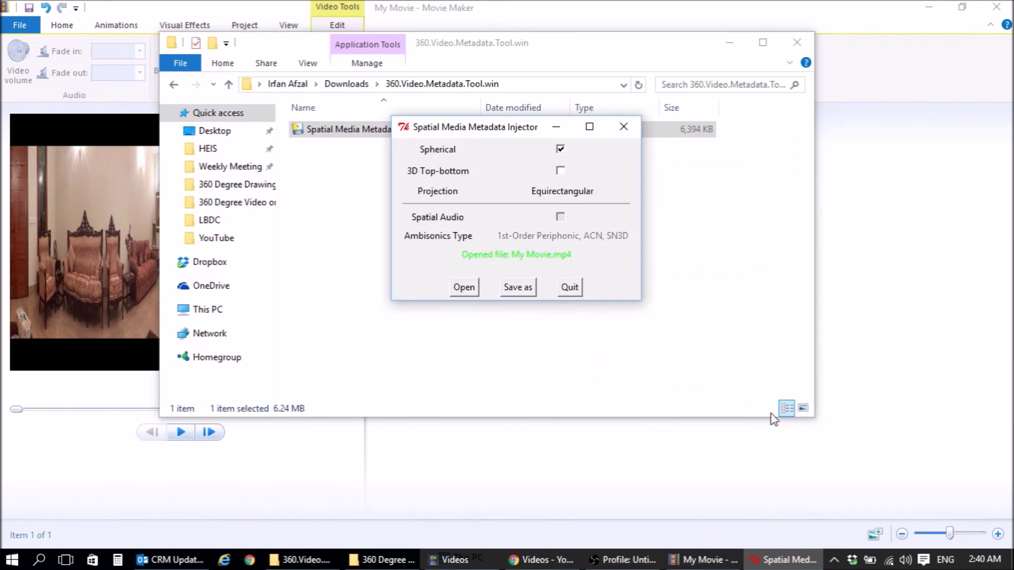
click(569, 288)
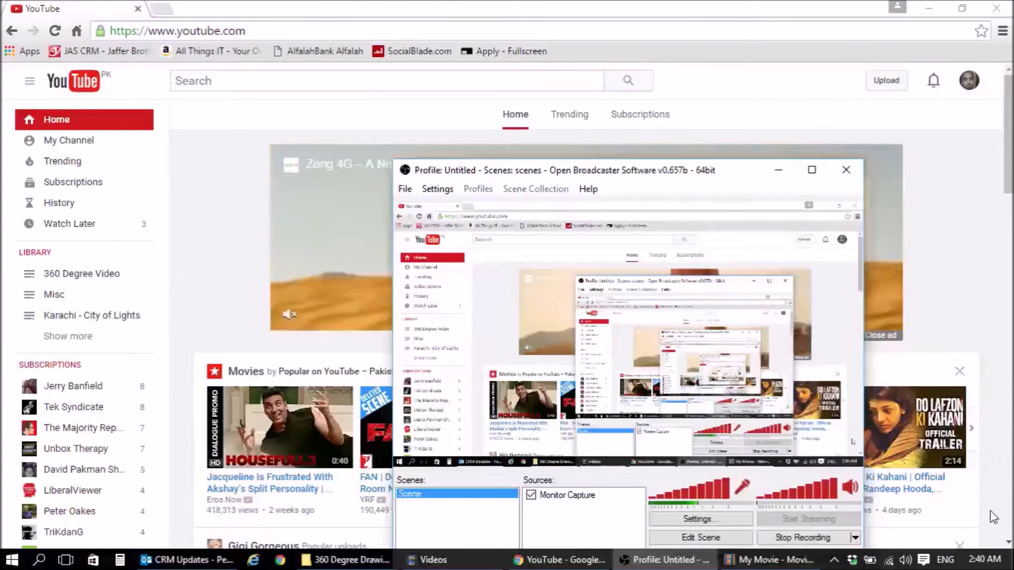
- Upload My Movie_injected to YouTube by dropping it from the 360 Degree Drawing Room folder
click(992, 518)
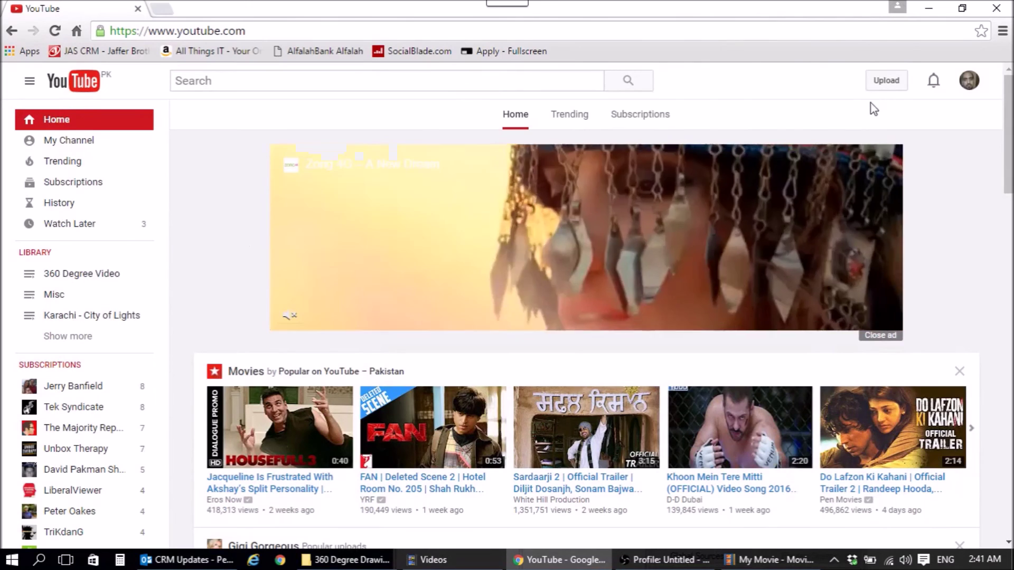
click(879, 84)
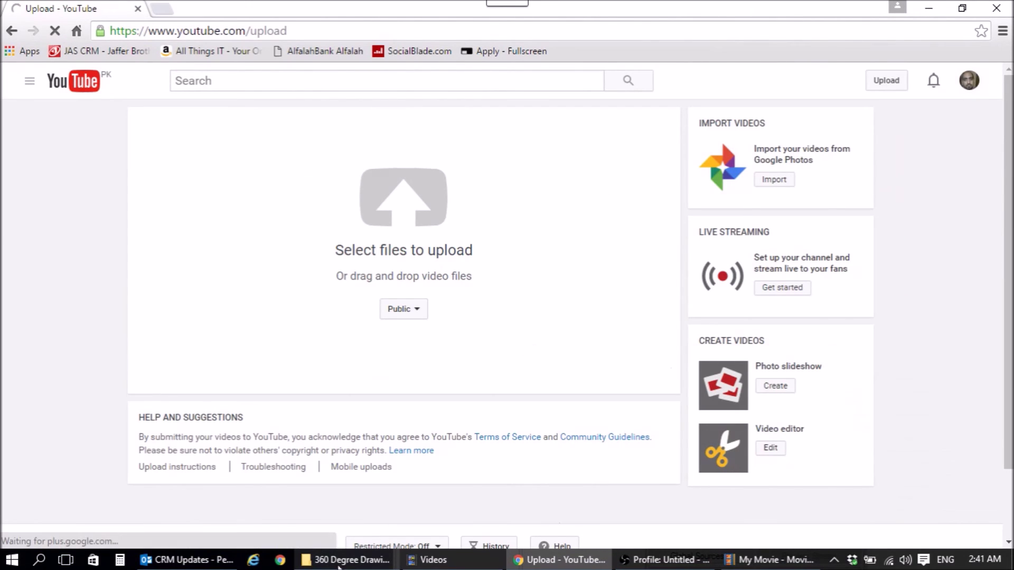
click(341, 561)
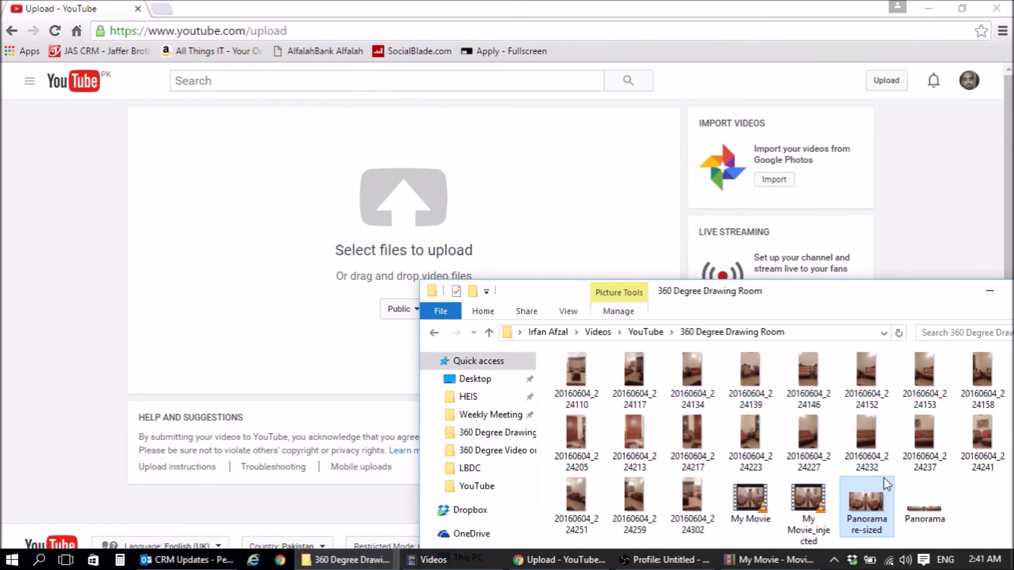
drag(808, 502, 491, 264)
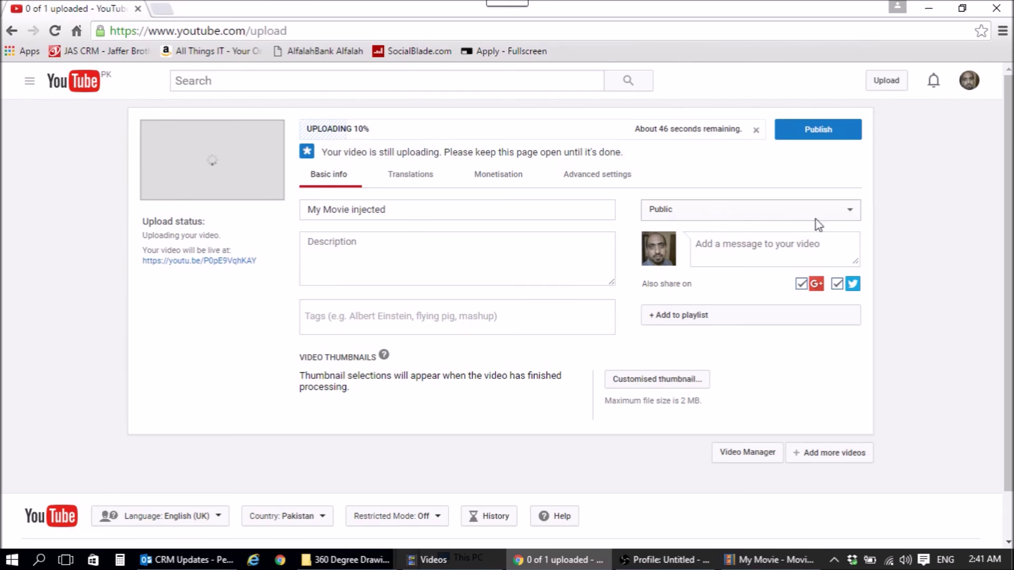
- Set the uploaded video's privacy to Private
click(850, 213)
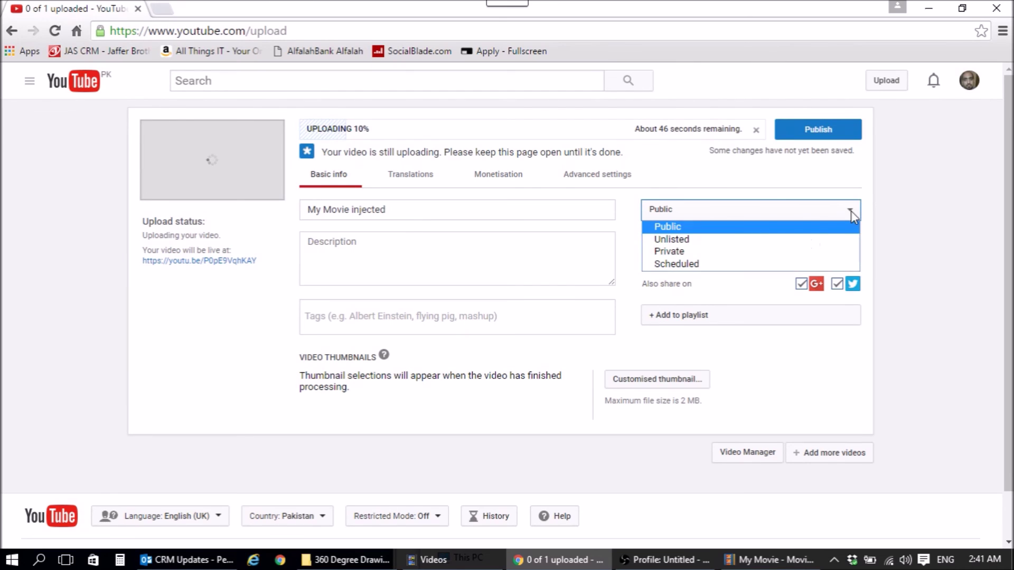
click(671, 254)
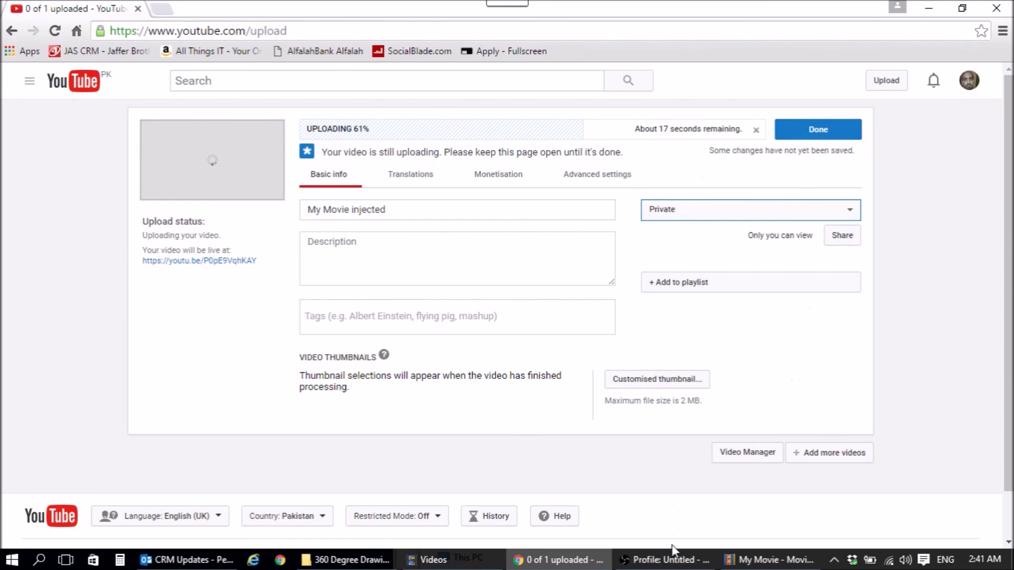
mouse_move(662, 563)
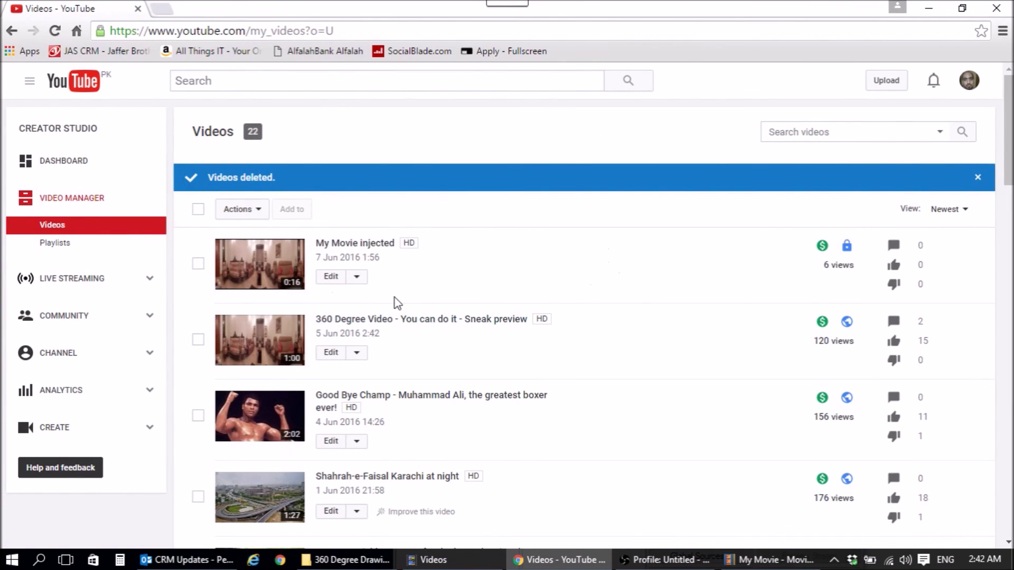
- Play My Movie injected on loop and pan its 360 view across the drawing room
click(281, 265)
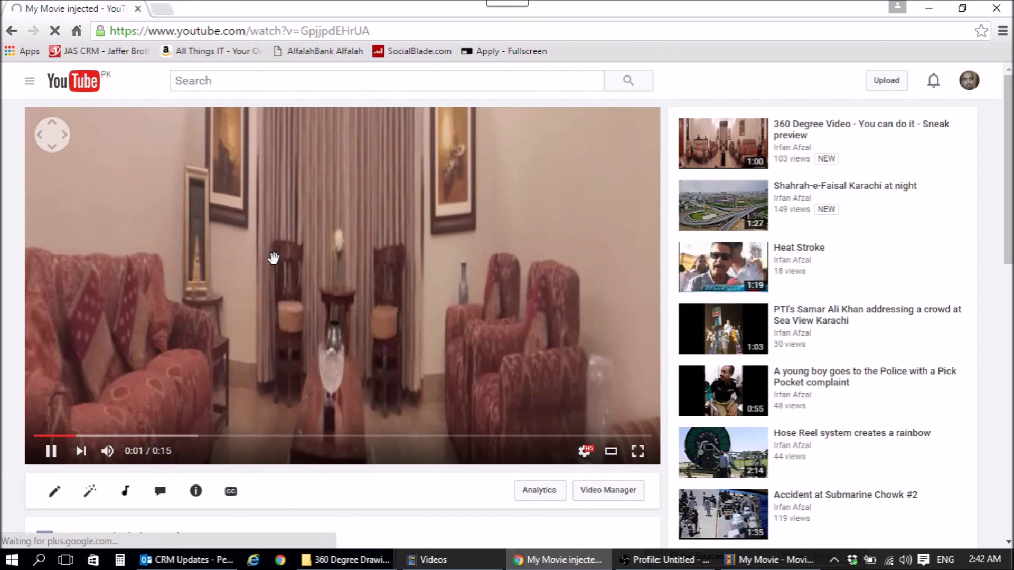
right_click(324, 258)
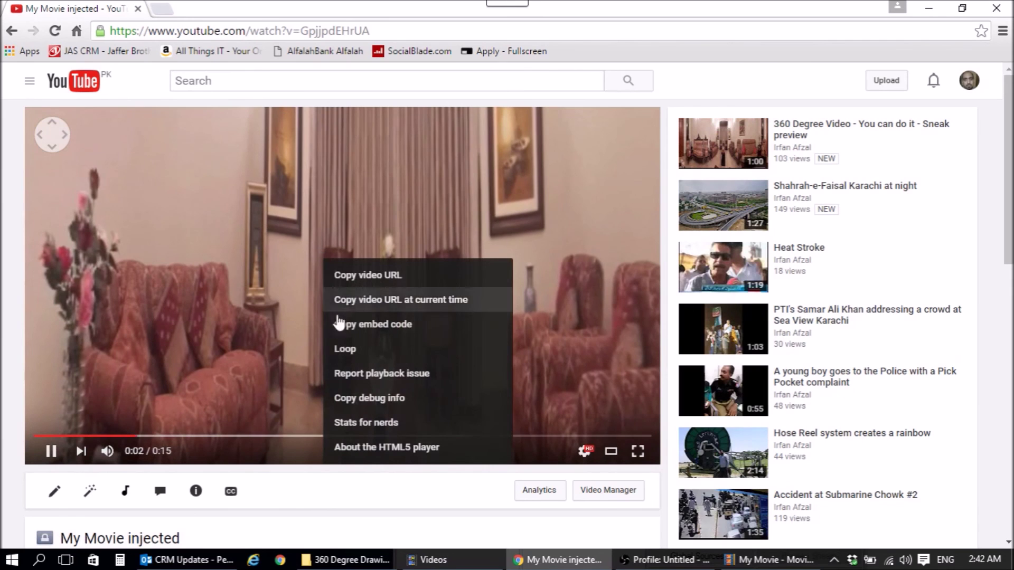
click(343, 348)
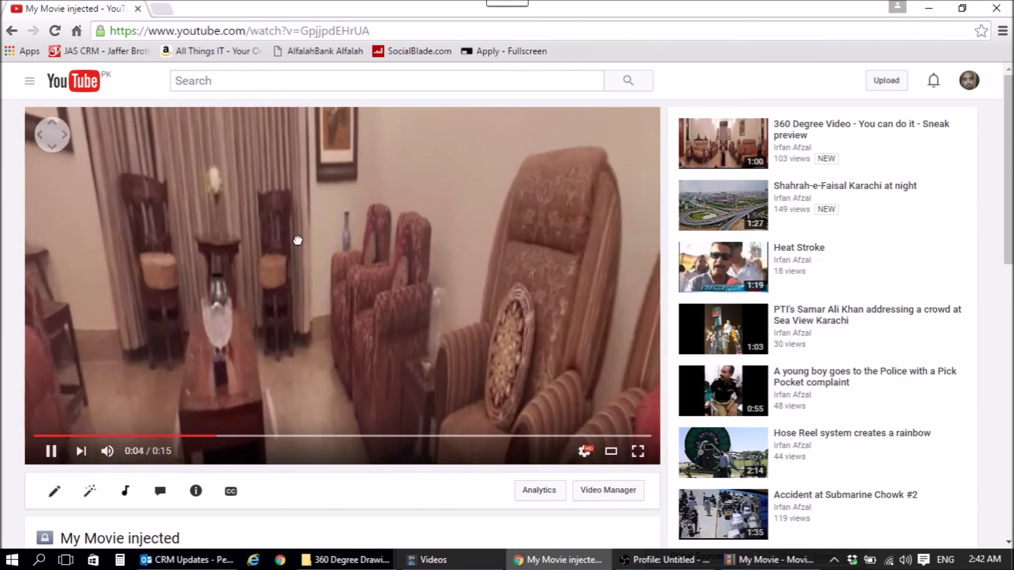
drag(297, 241, 452, 285)
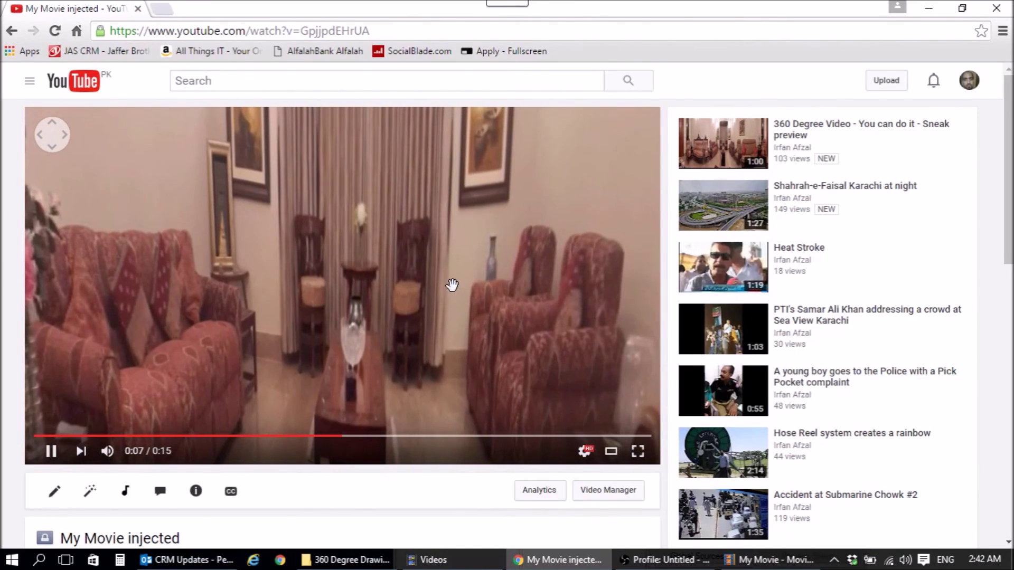